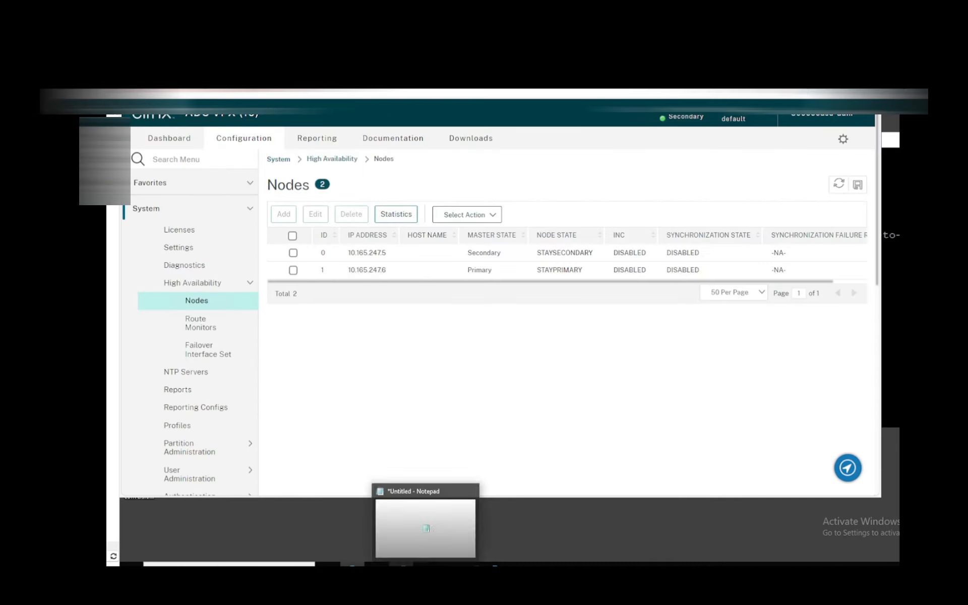
Step: Switch to the file transfer client and rename ns.conf in /flash/nsconfig to Old_ns.conf
click(499, 568)
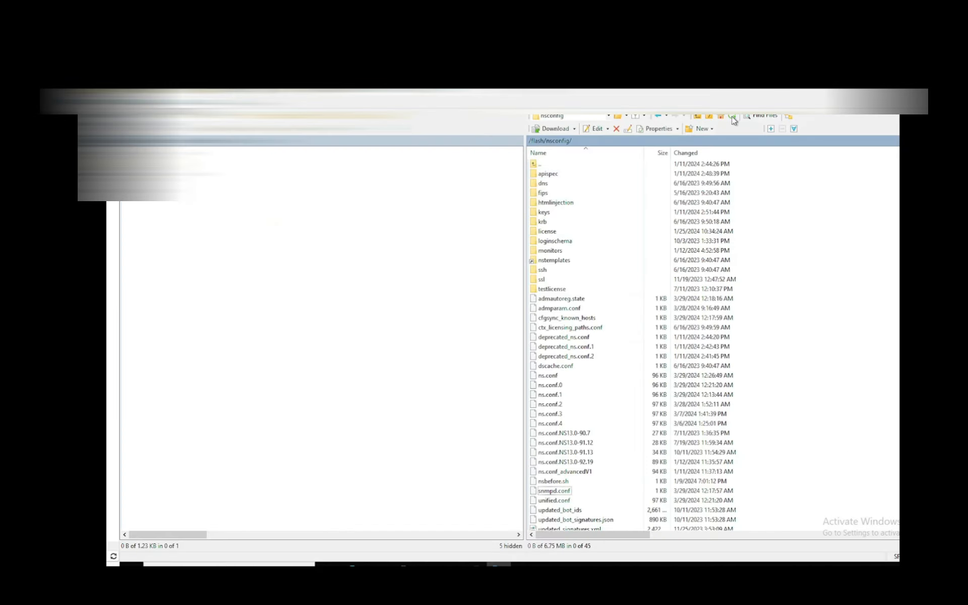
click(559, 369)
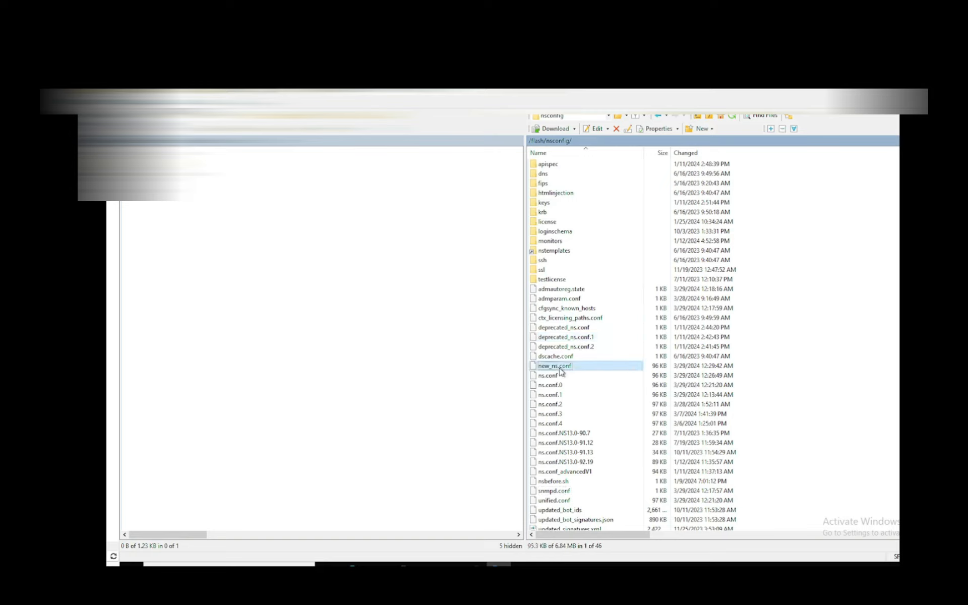
click(562, 373)
key(F2)
key(Home)
text(Old_)
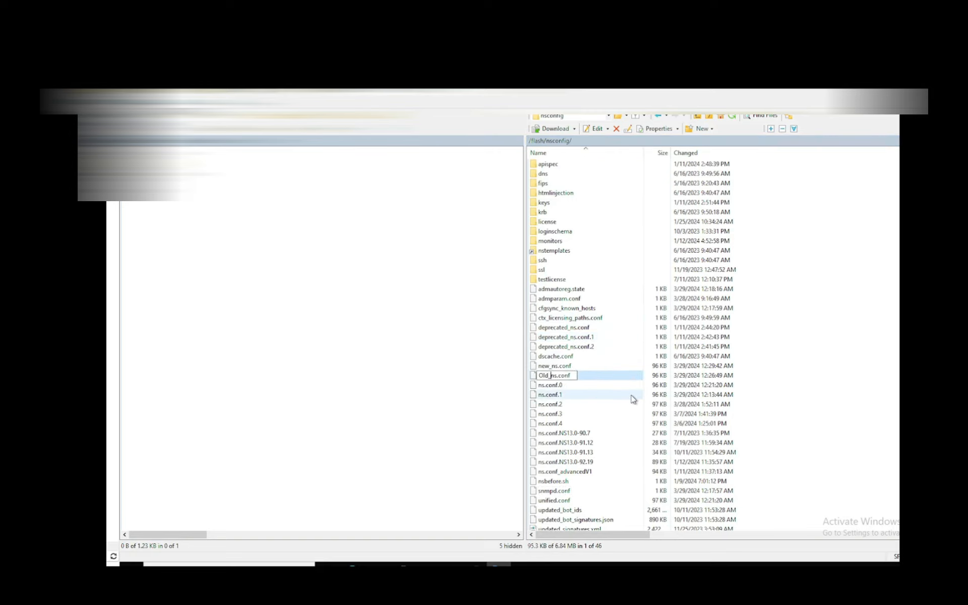
Step: Rename the converted file new_ns.conf in /flash/nsconfig to ns.conf
click(565, 368)
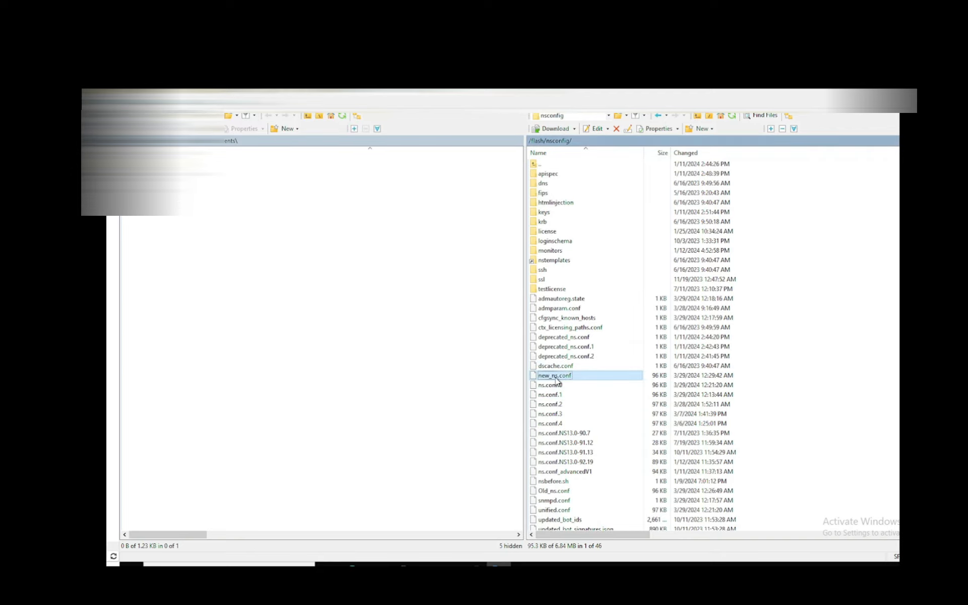
key(F2)
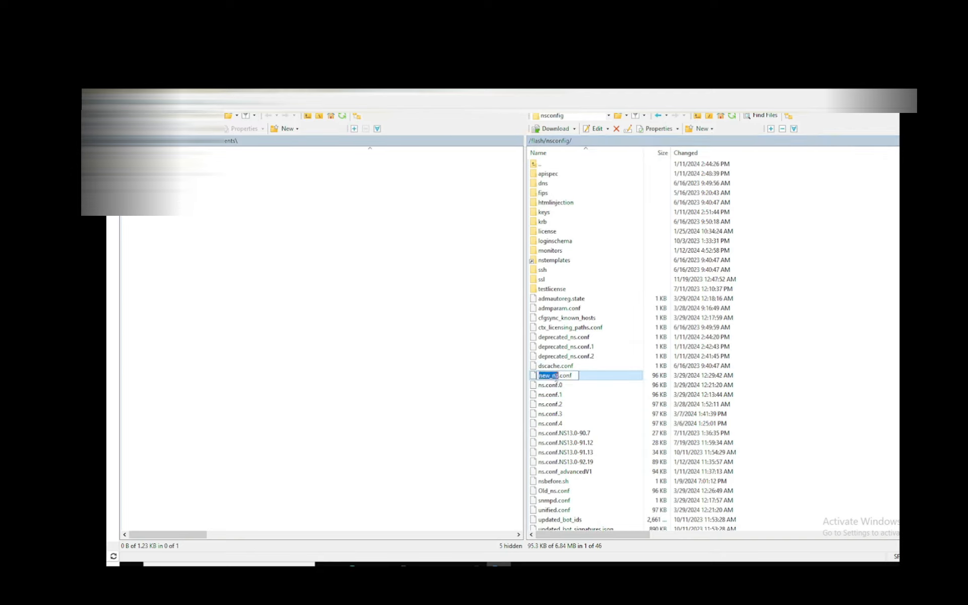
key(Home)
key(Delete)
key(Delete)
key(Delete)
key(Delete)
key(Return)
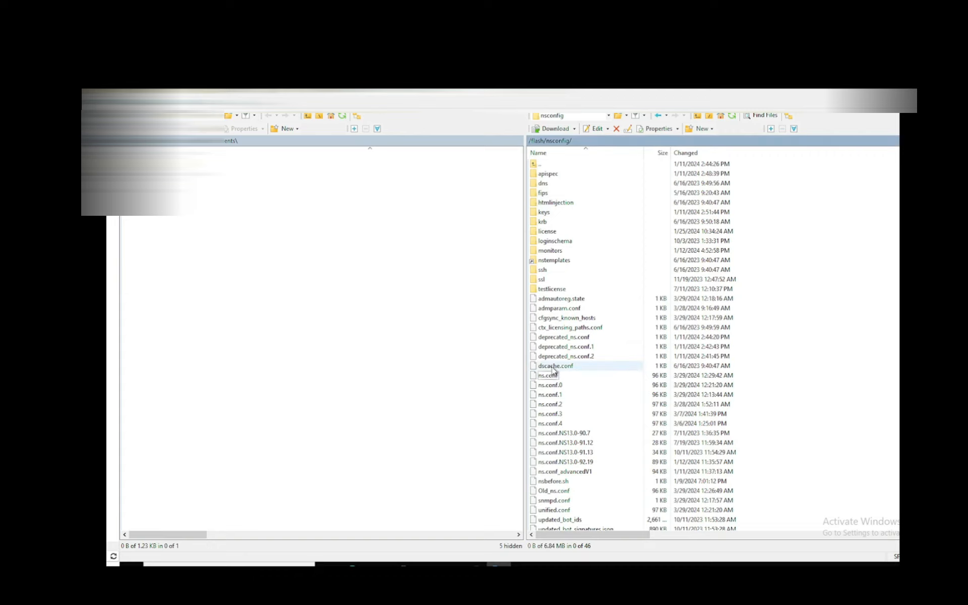
Step: Return to the Citrix ADC console and reboot the secondary appliance without saving its configuration
click(898, 67)
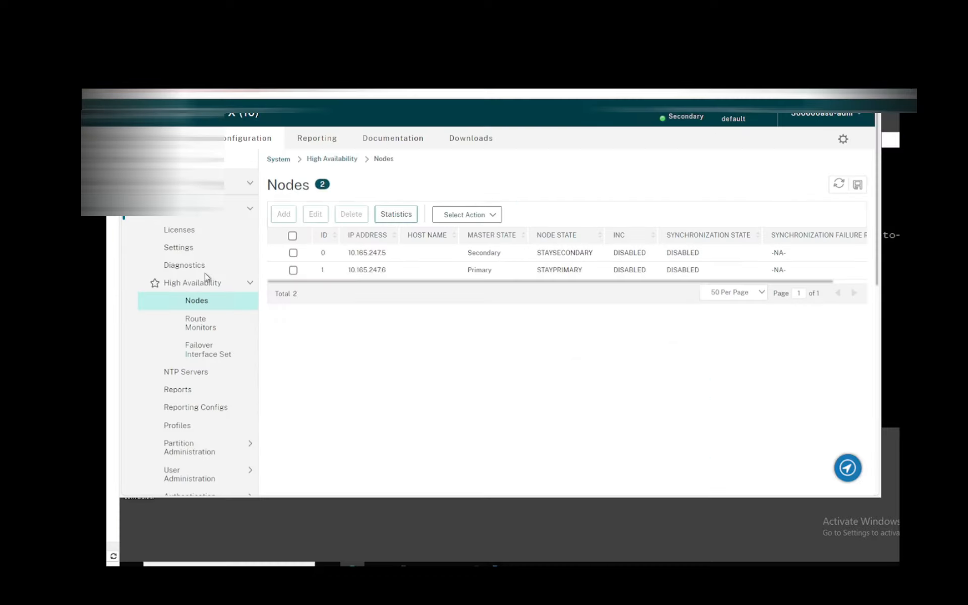
click(224, 211)
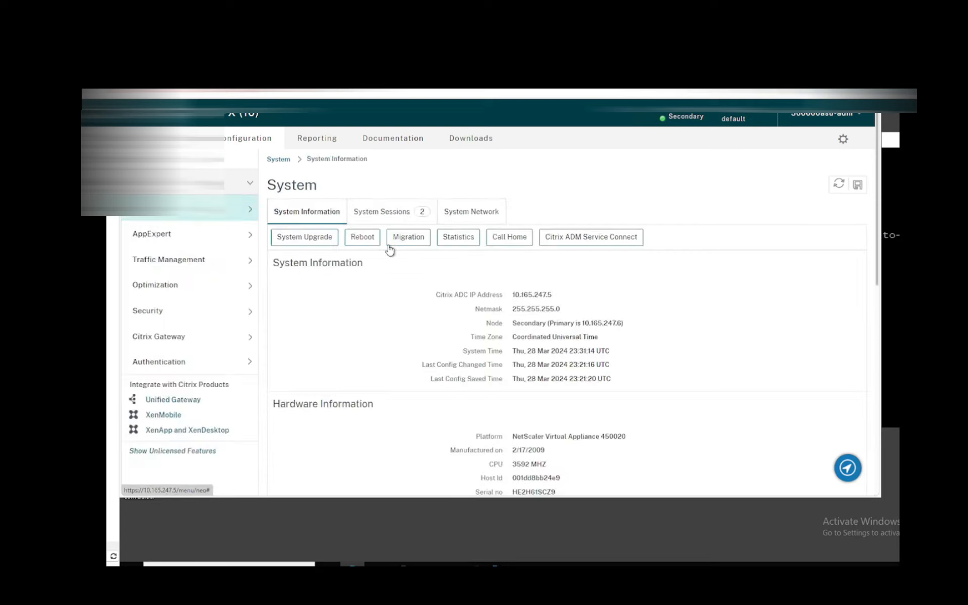
click(356, 241)
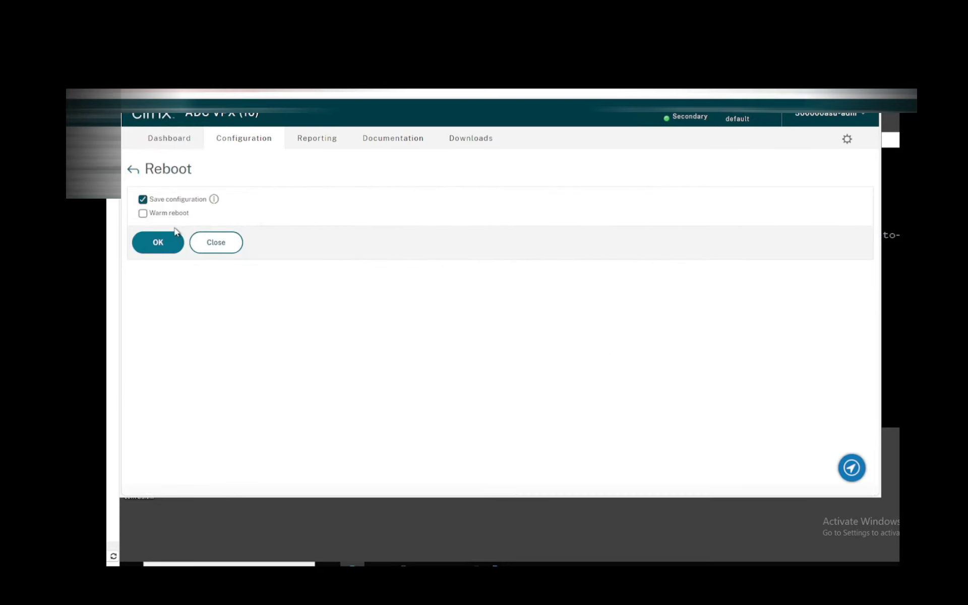
click(161, 202)
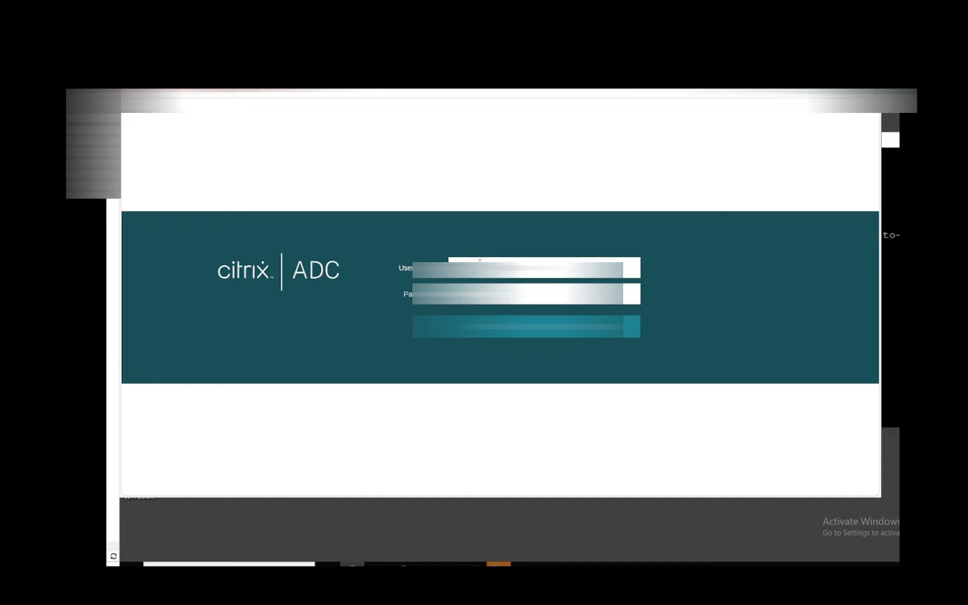
Step: Log back in to the rebooted ADC by entering the account password
key(Tab)
text(•)
key(Return)
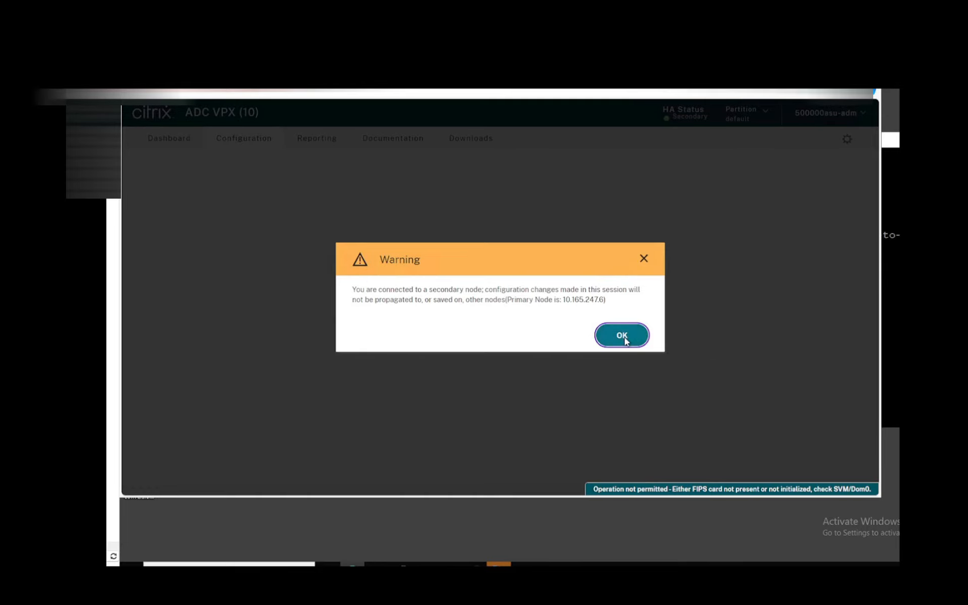
click(624, 336)
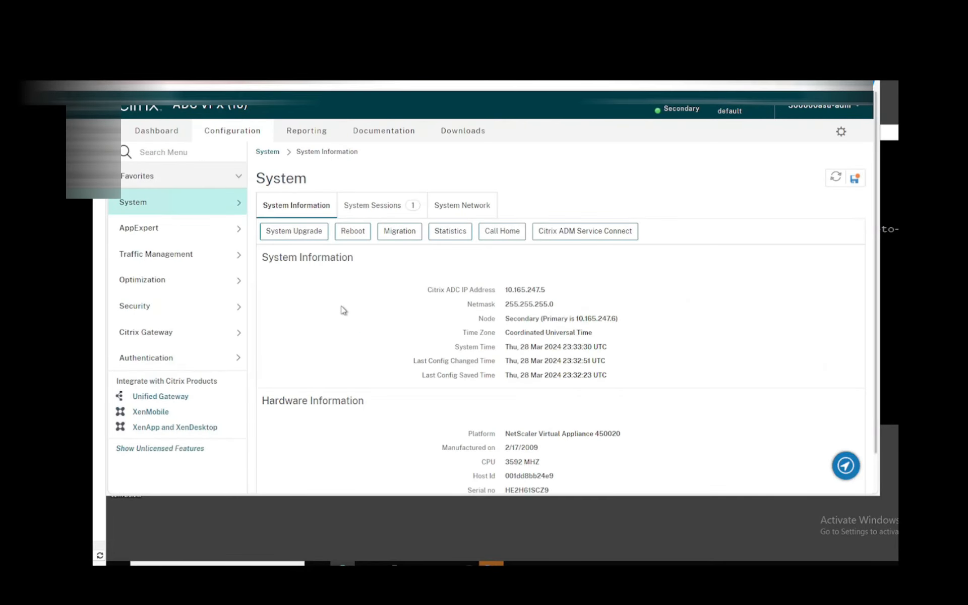
Step: Review the session policy bound to the Citrix Gateway virtual server, checking its expression, and leave the server's settings
click(146, 336)
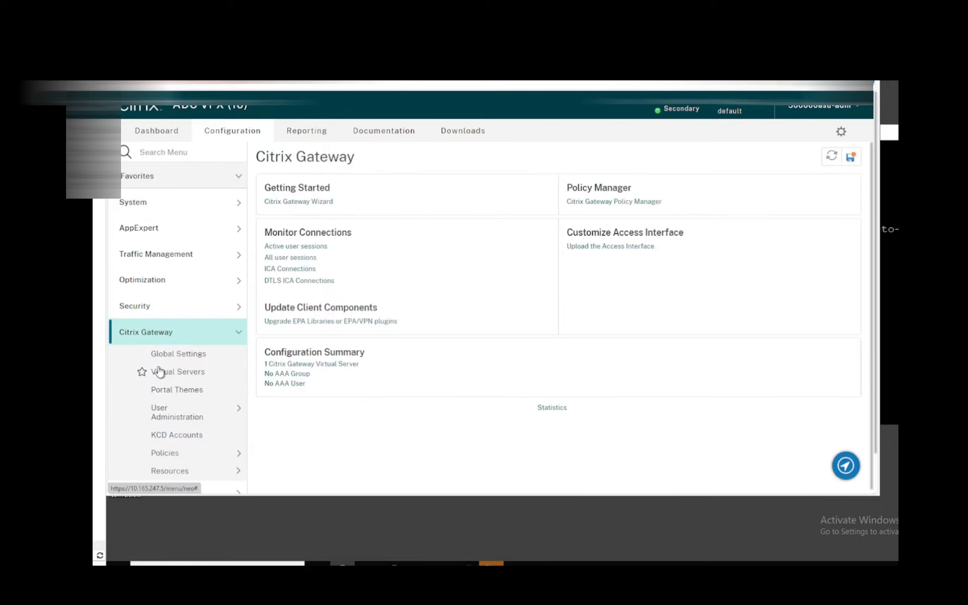
click(165, 374)
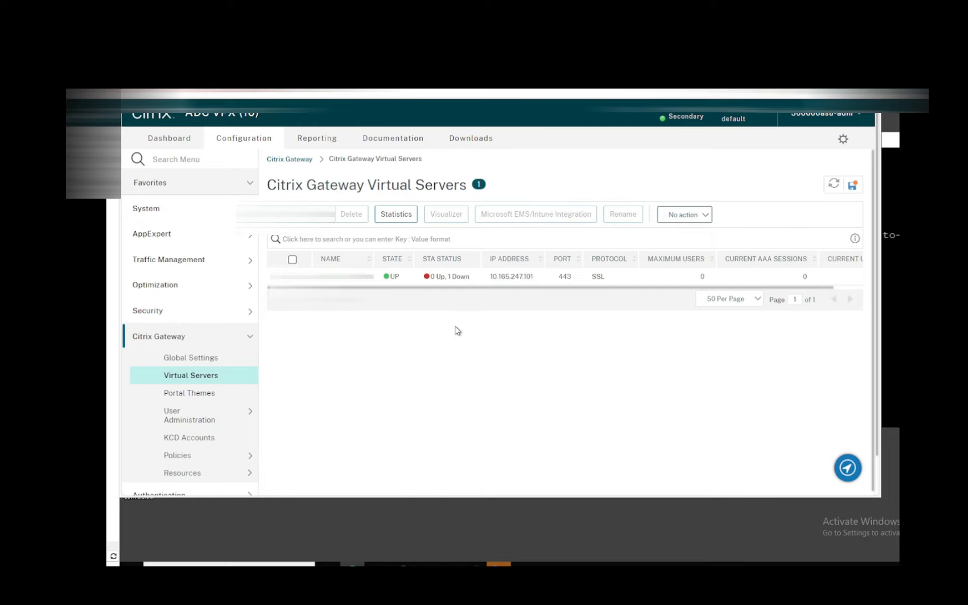
double_click(398, 278)
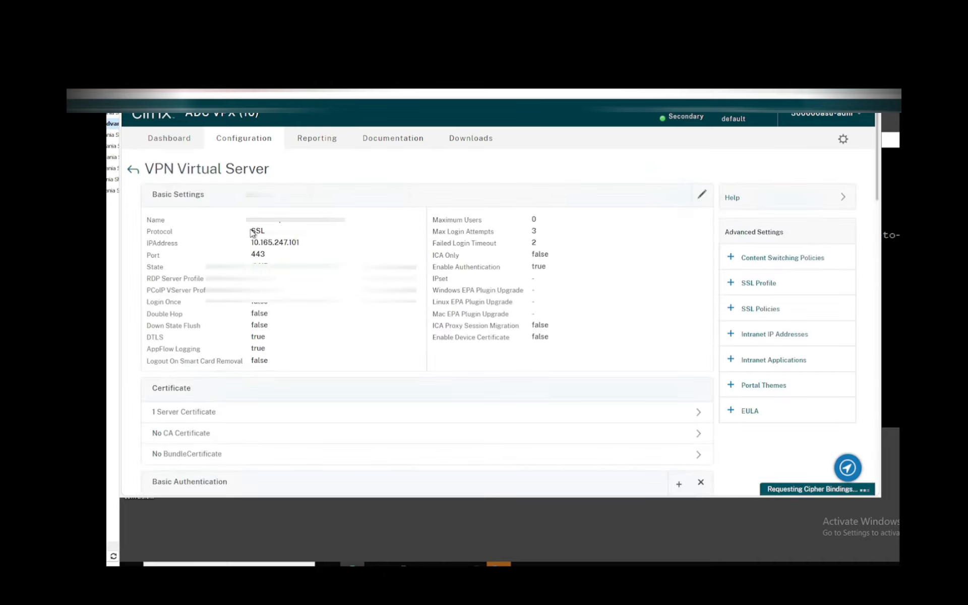
scroll(253, 237, down, 5)
scroll(253, 237, down, 15)
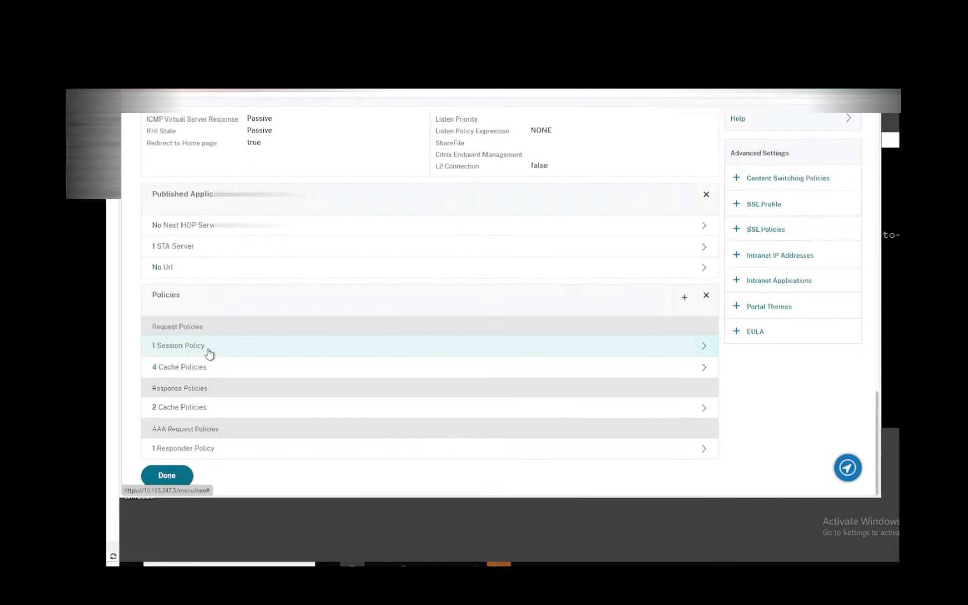
click(210, 354)
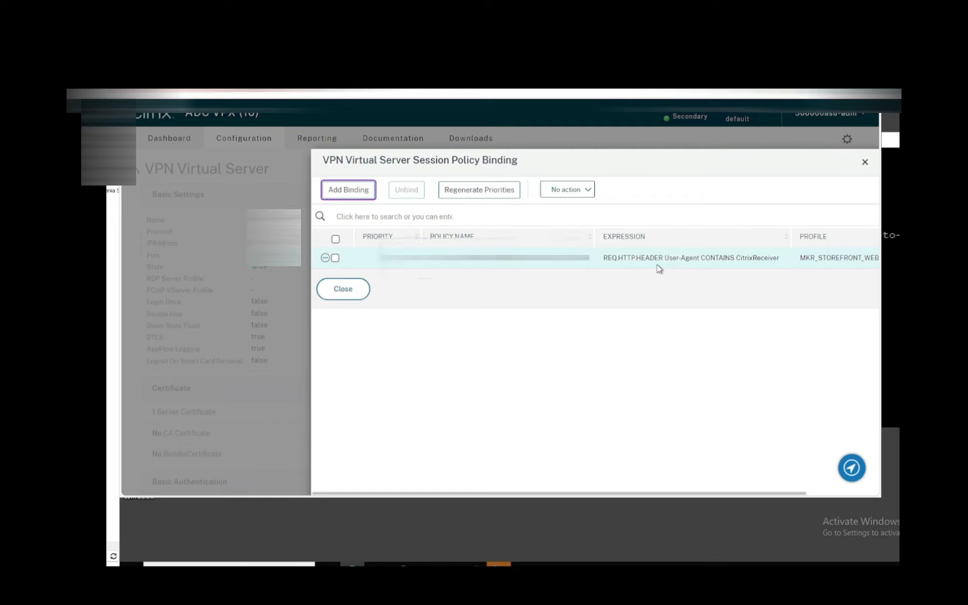
click(366, 289)
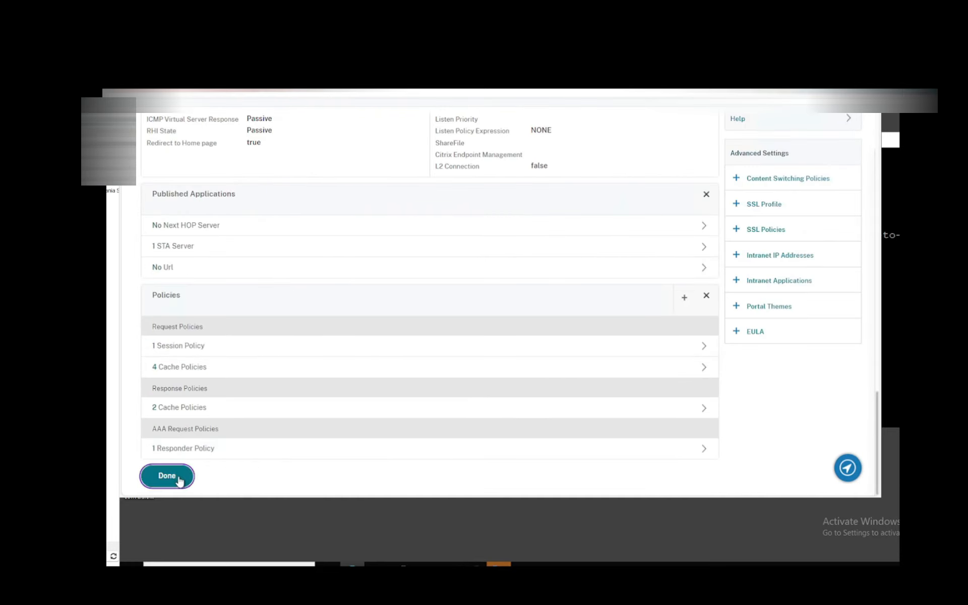
click(167, 476)
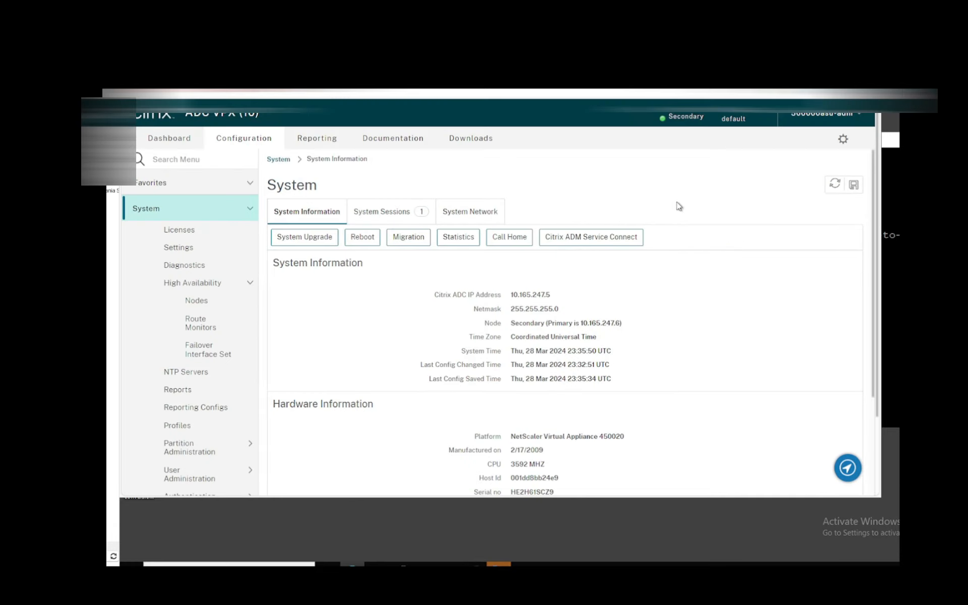
Step: Set the High Availability status of node 10.165.247.5 to ENABLED (Actively Participate in HA)
click(209, 304)
double_click(437, 258)
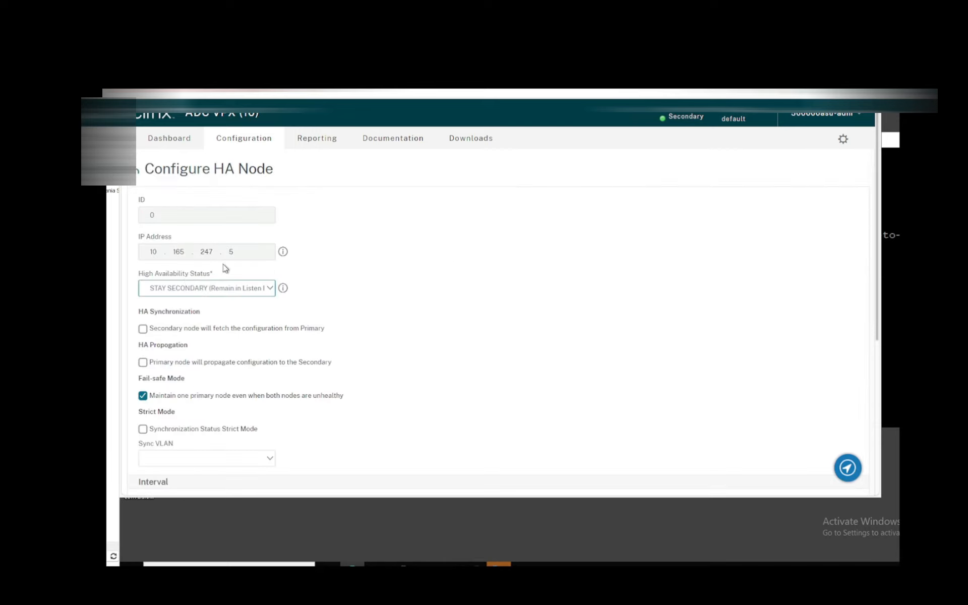
click(181, 287)
click(182, 303)
scroll(188, 449, down, 5)
click(159, 483)
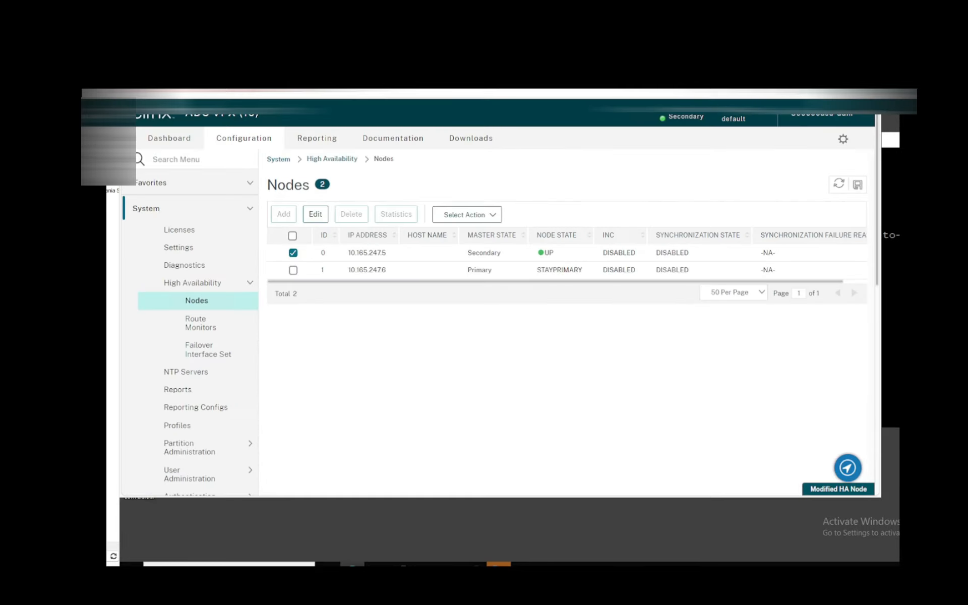
Step: In the other appliance's console, set node 10.165.247.6's High Availability status to ENABLED (Actively Participate in HA)
double_click(446, 262)
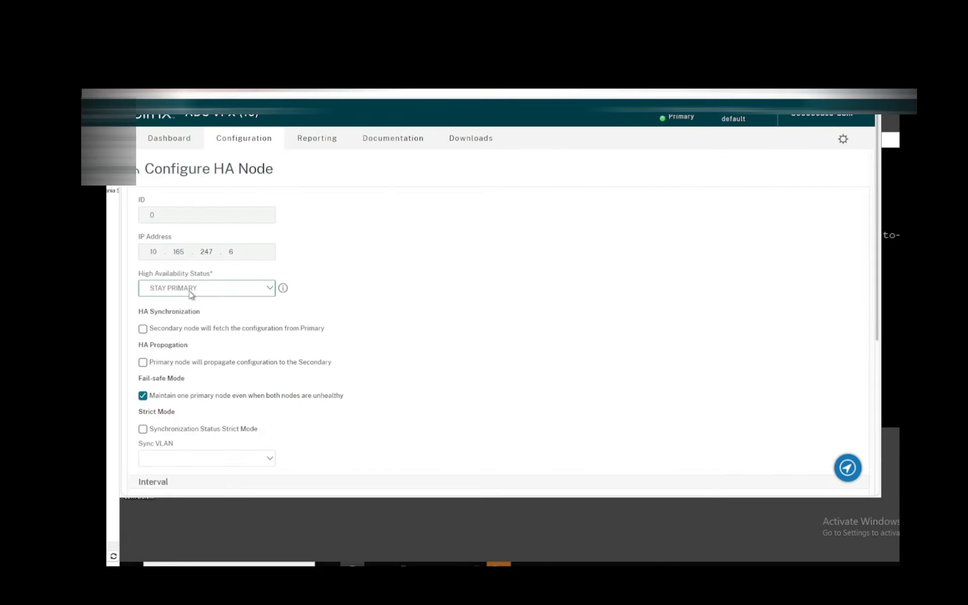
click(192, 292)
click(191, 304)
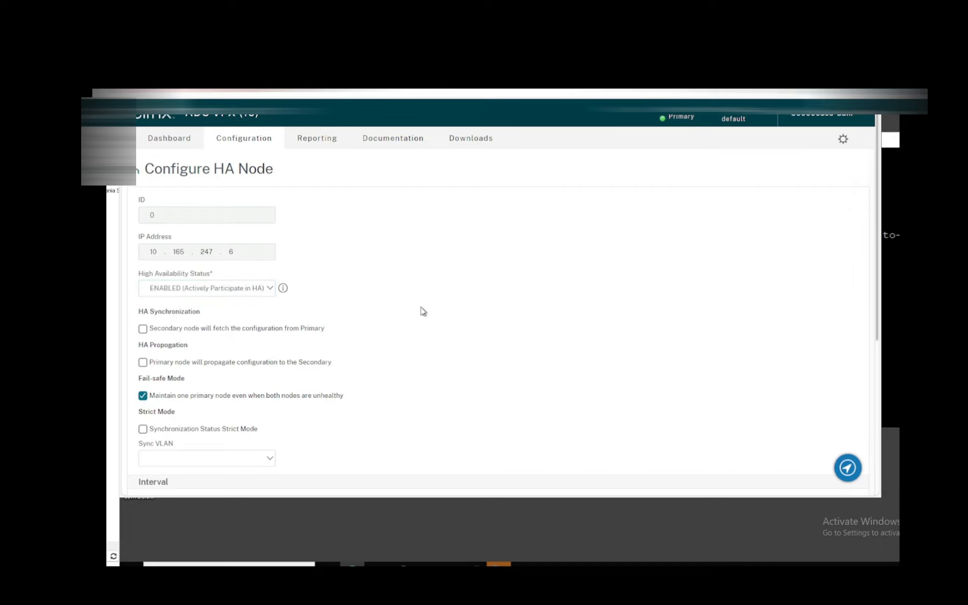
scroll(423, 307, down, 5)
click(172, 469)
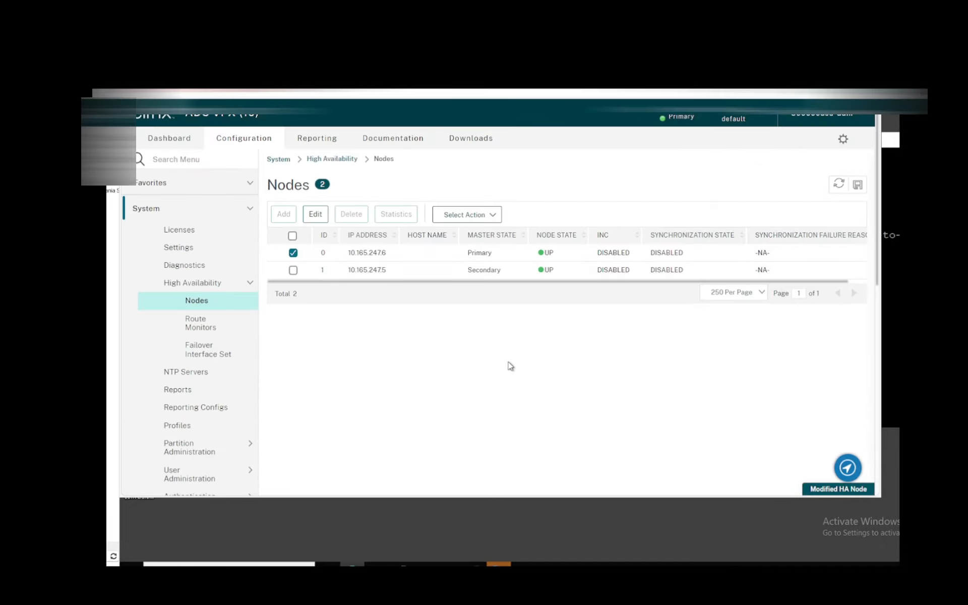
Step: Force a failover from the High Availability nodes list of 10.165.247.6 and confirm it
click(466, 215)
click(474, 253)
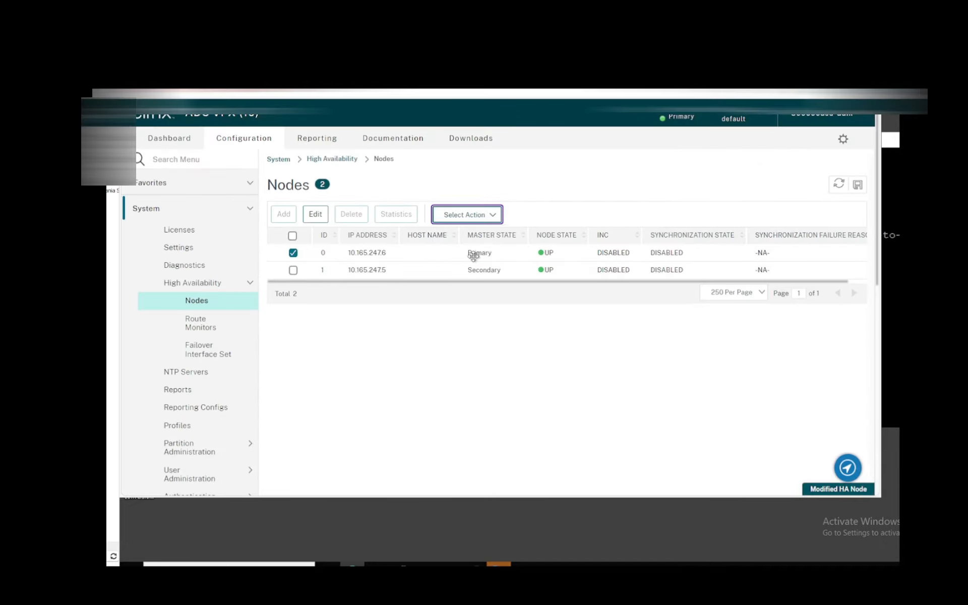
key(Return)
click(614, 339)
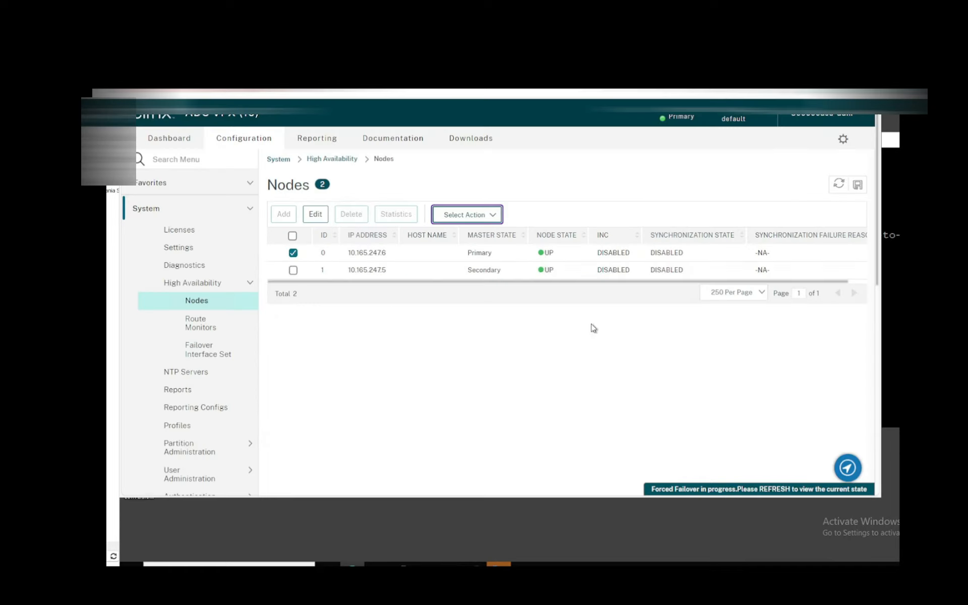
Step: Reload the management console of 10.165.247.5 and open its Citrix Gateway virtual servers list
click(322, 92)
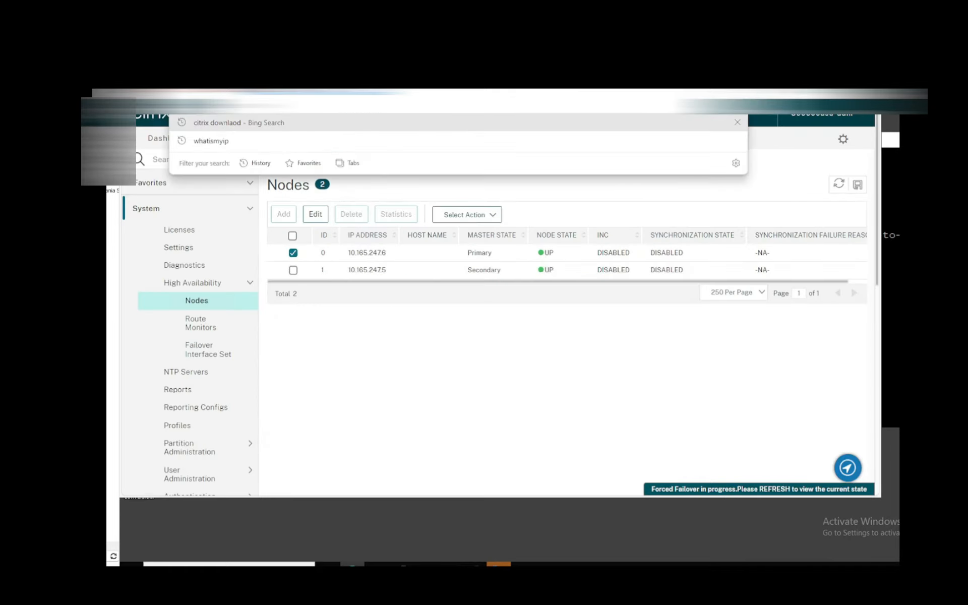
key(Return)
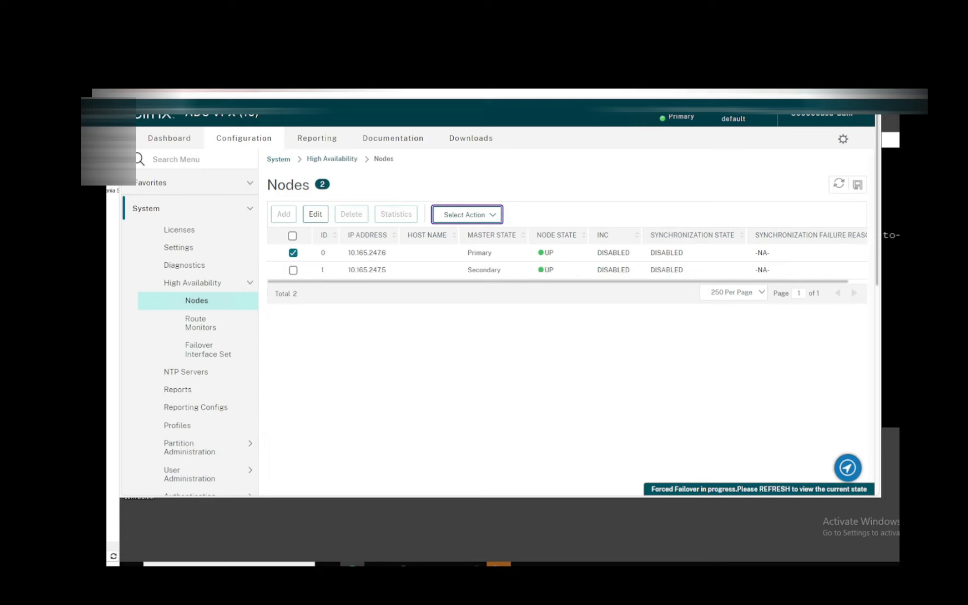
click(322, 73)
click(621, 335)
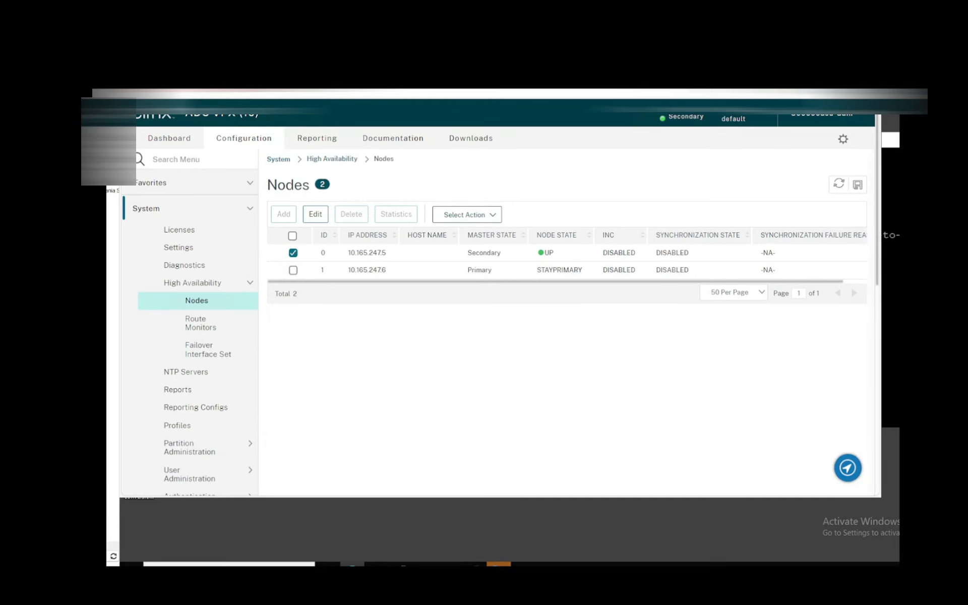
click(323, 92)
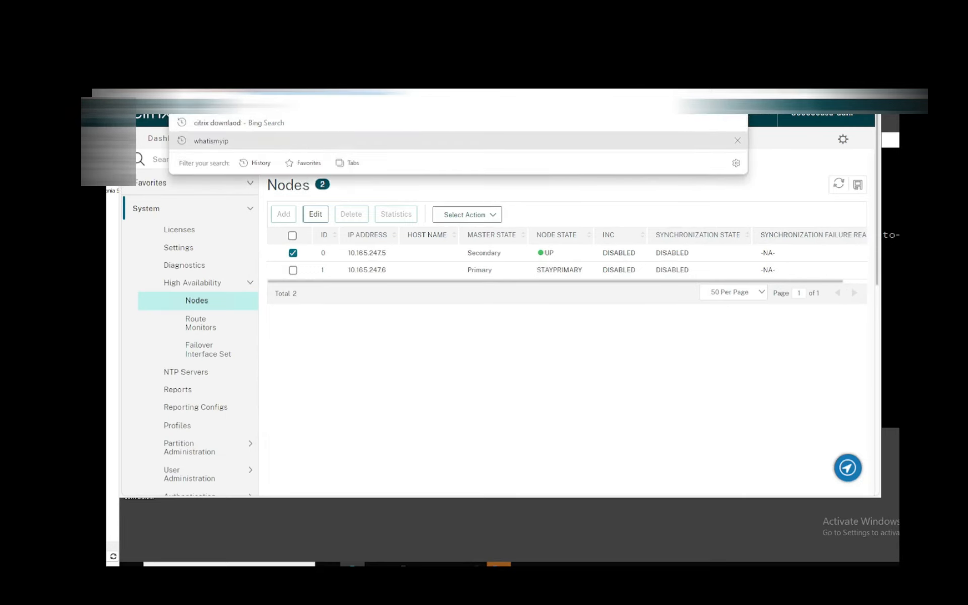
key(Return)
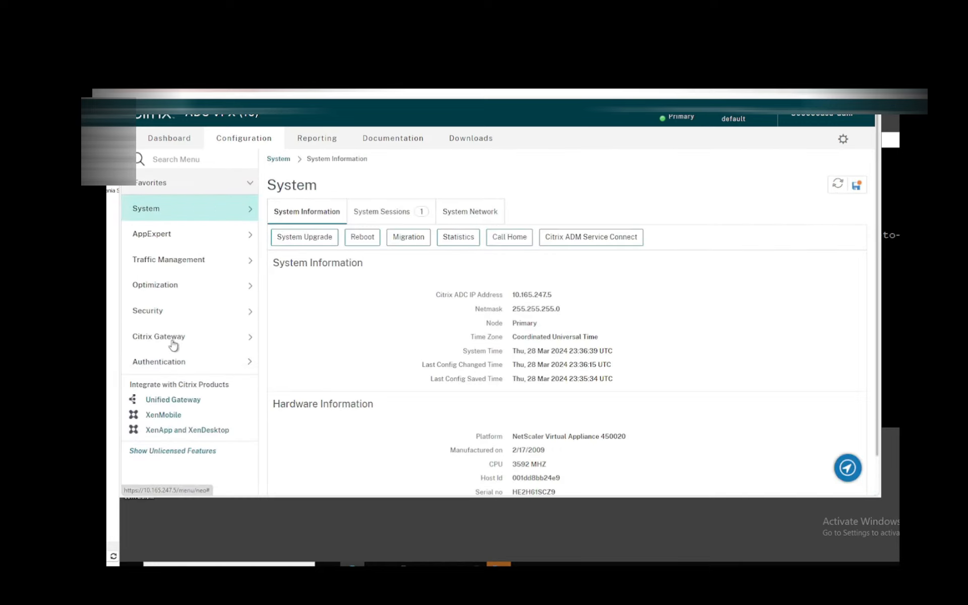
click(158, 339)
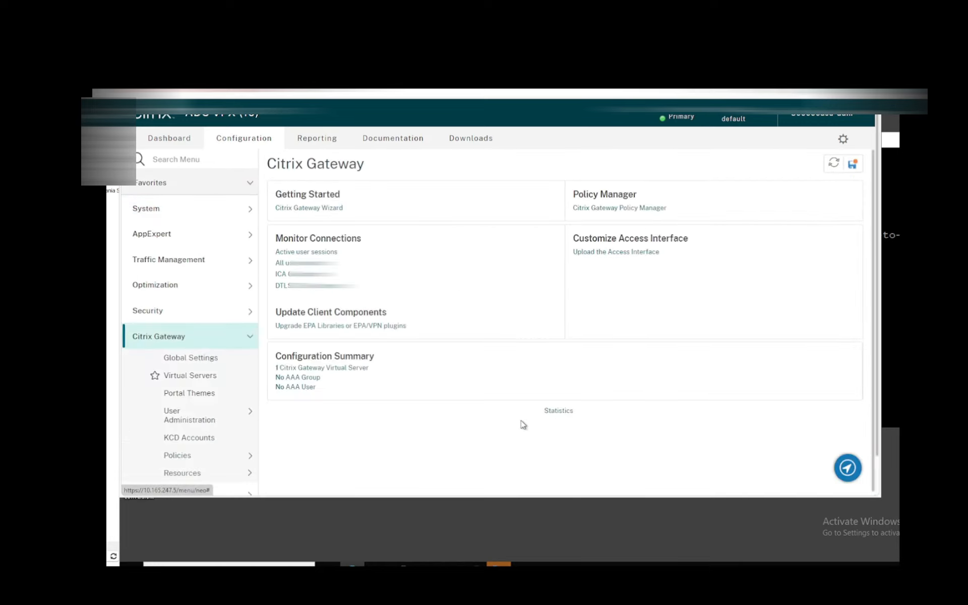
click(191, 375)
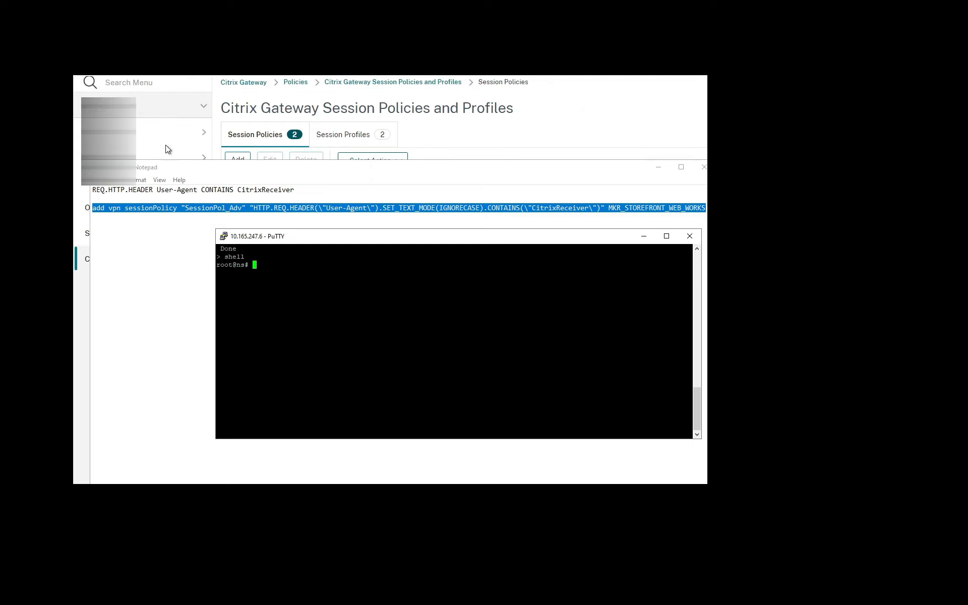
Step: Highlight the classic expression "REQ.HTTP.HEADER User-Agent CONTAINS CitrixReceiver" in the Notepad notes for comparison with the advanced policy command
click(298, 190)
drag(296, 190, 93, 190)
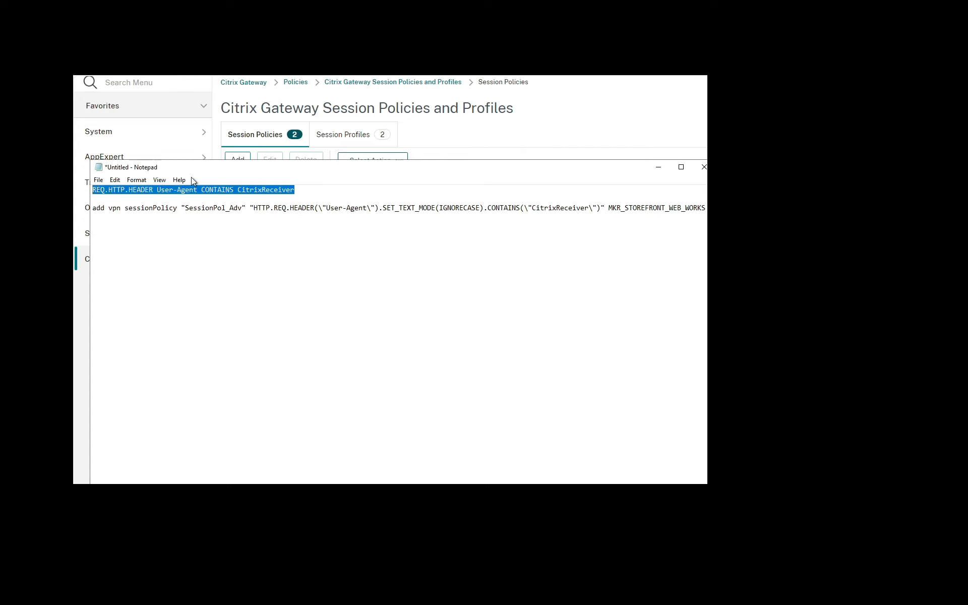
click(196, 191)
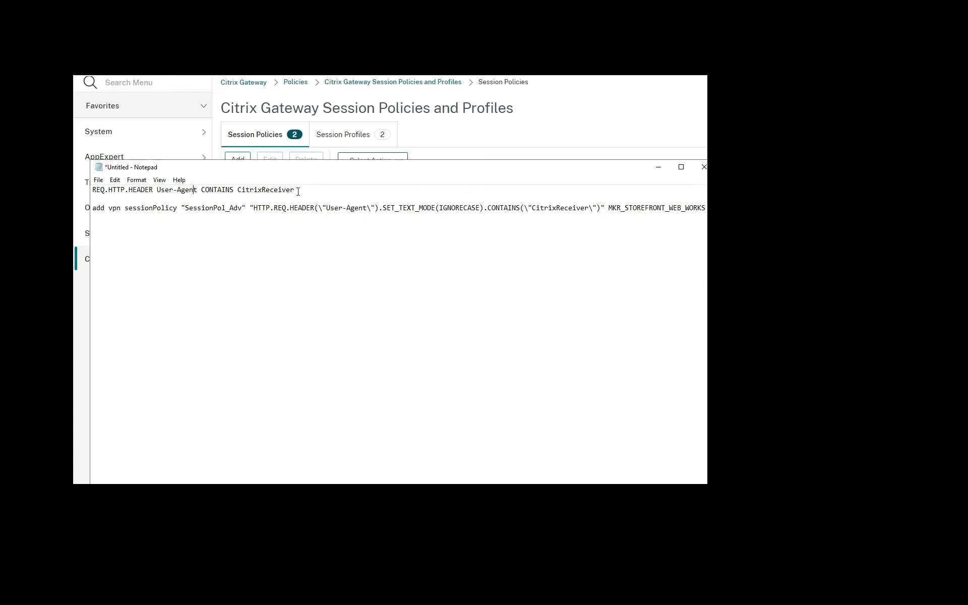
Step: In the 10.165.247.6 PuTTY shell, run nspepi -e on the classic expression "REQ.HTTP.HEADER User-Agent CONTAINS CitrixReceiver" copied from the Notepad notes
key(alt+Tab)
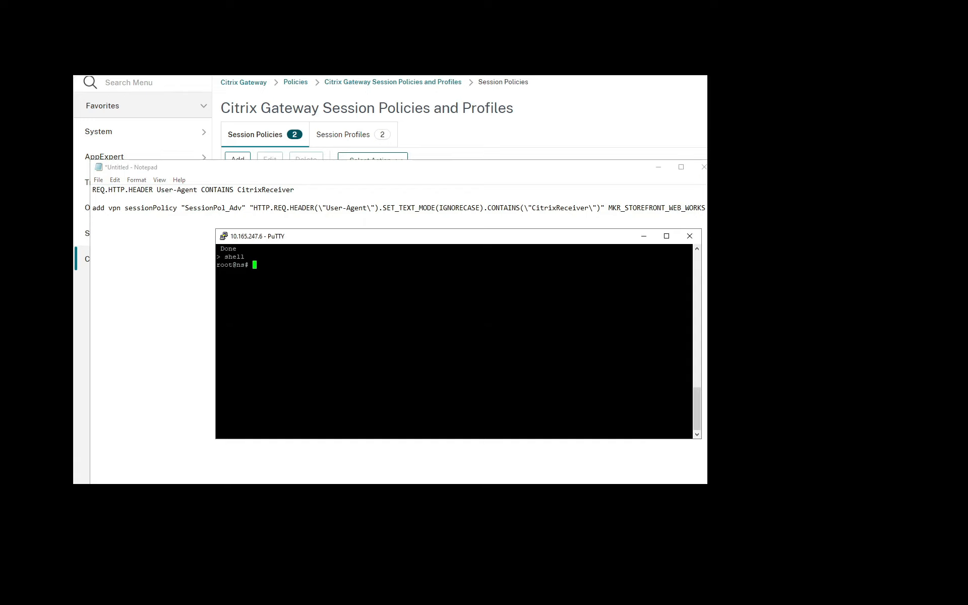
drag(329, 239, 301, 225)
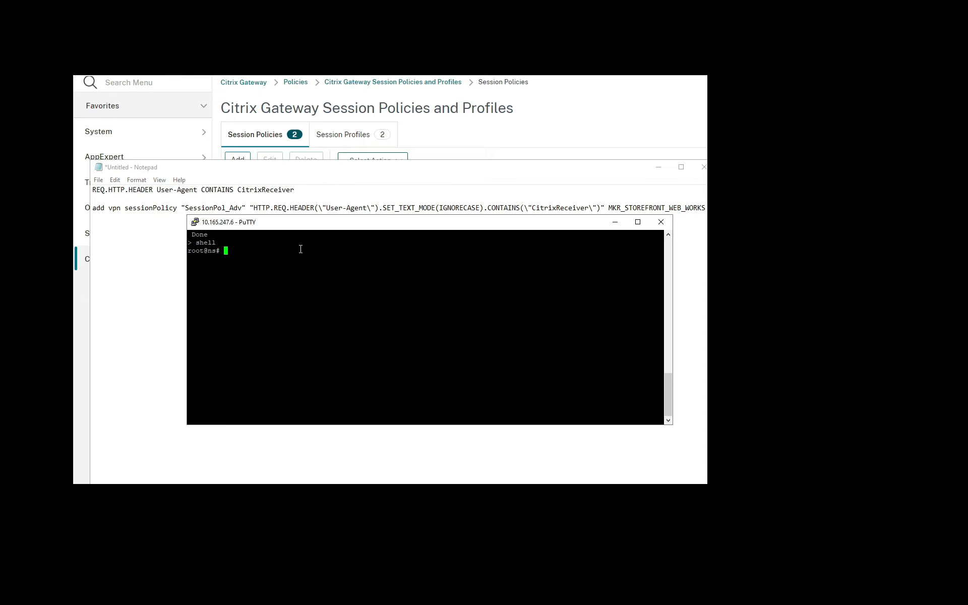
text(nspepi -e)
drag(313, 190, 80, 187)
key(ctrl+c)
key(alt+Tab)
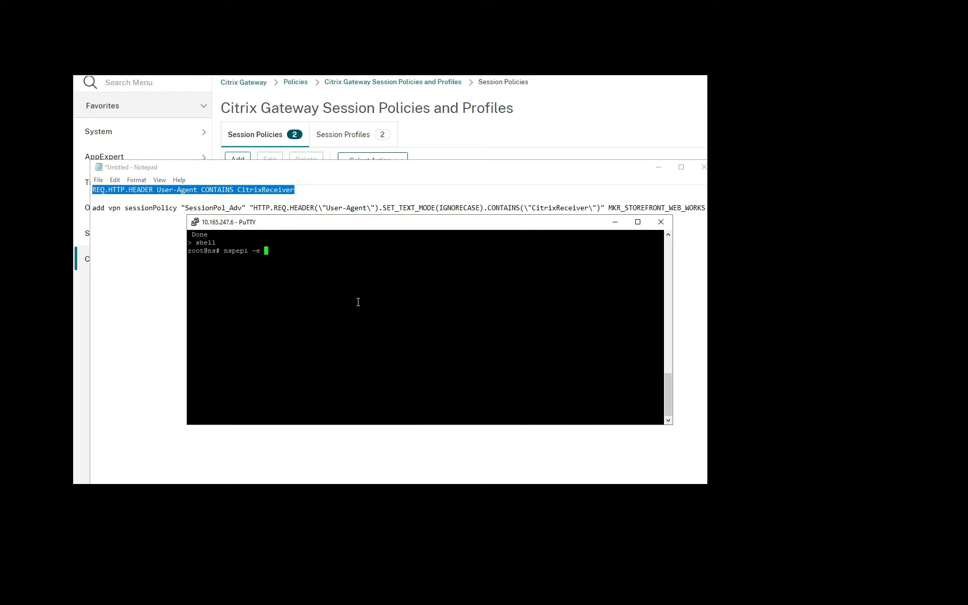
text(")
right_click(369, 291)
text(")
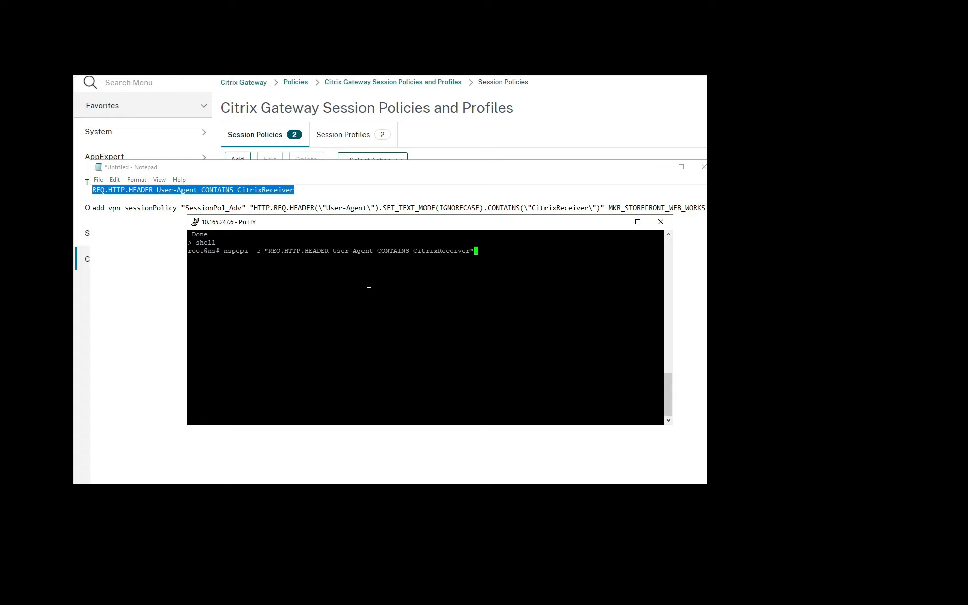
key(Return)
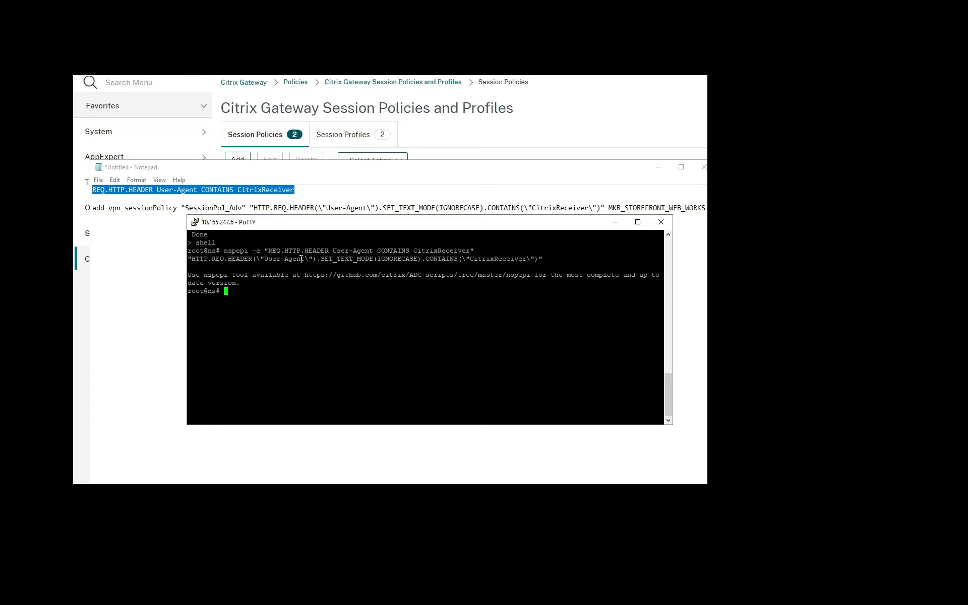
Step: Examine the policy name, expression and session action parts of the add vpn sessionPolicy command in the Notepad notes
click(308, 207)
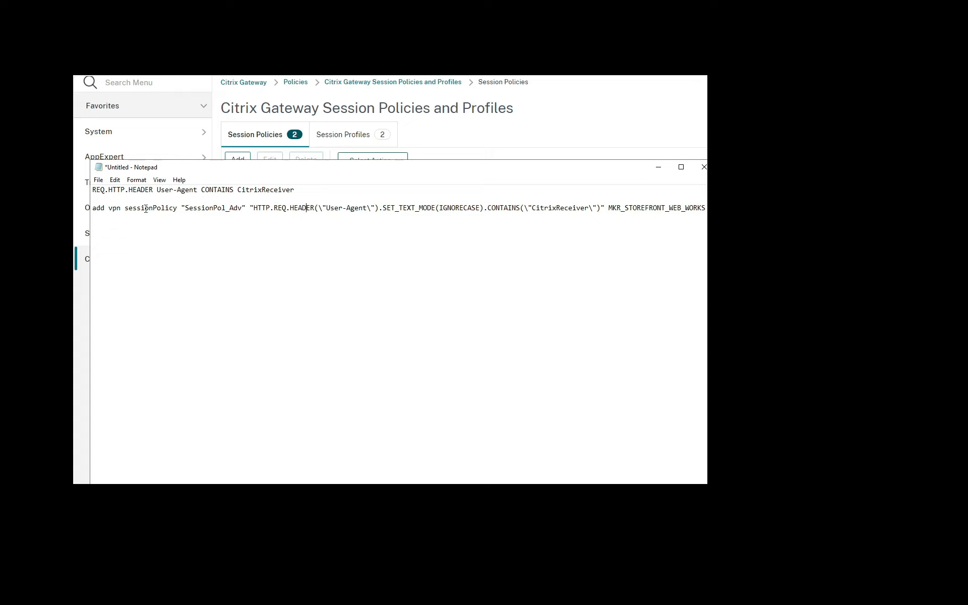
drag(126, 208, 242, 209)
click(178, 207)
click(250, 210)
click(605, 207)
drag(610, 207, 640, 209)
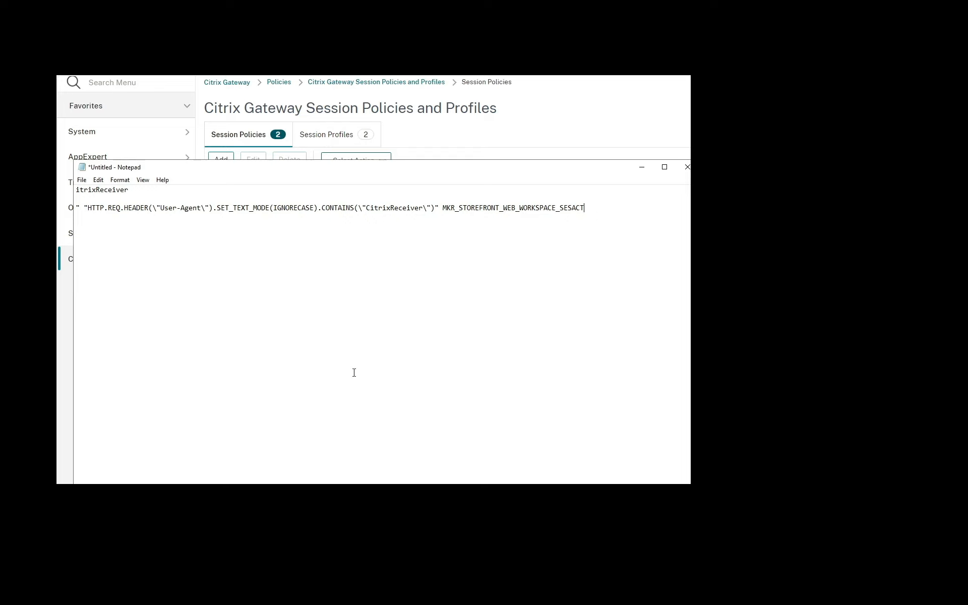
drag(296, 167, 321, 167)
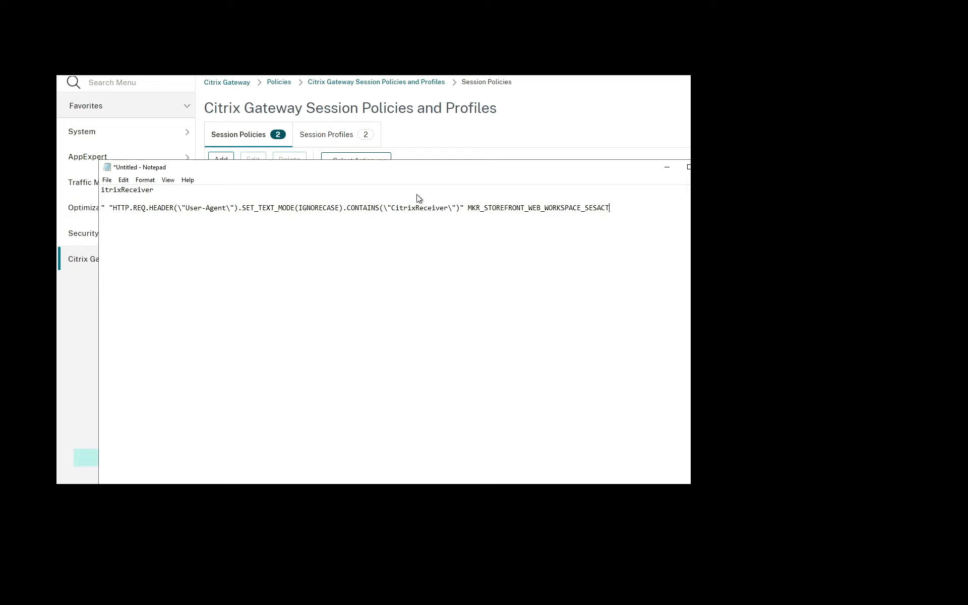
Step: Exit the shell, run the add vpn sessionPolicy command from the notes to create SessionPol_Adv with action MKR_STOREFRONT_WEB_WORKSPACE_SESACT, and refresh the session policies list
drag(617, 212, 101, 209)
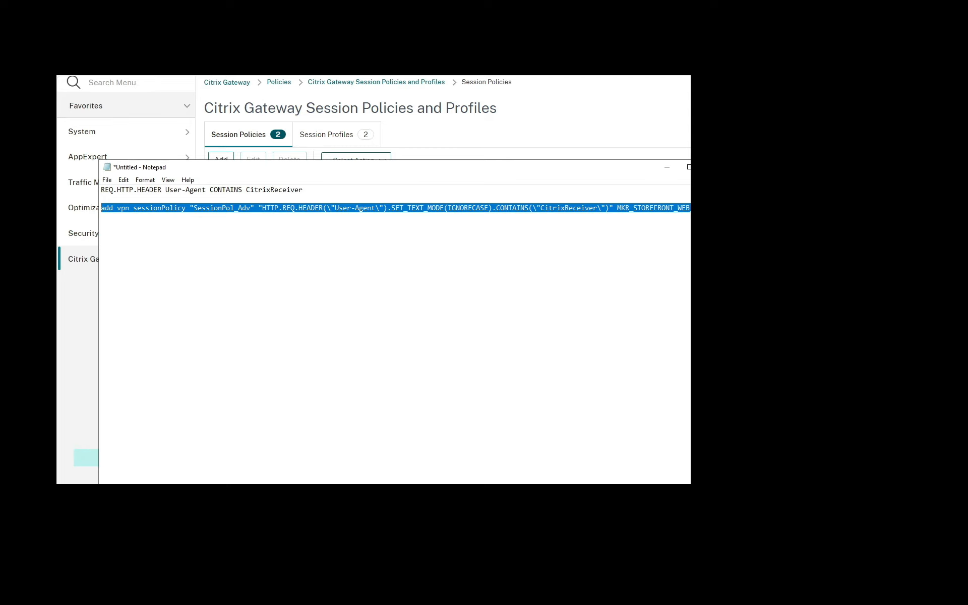
key(alt+Tab)
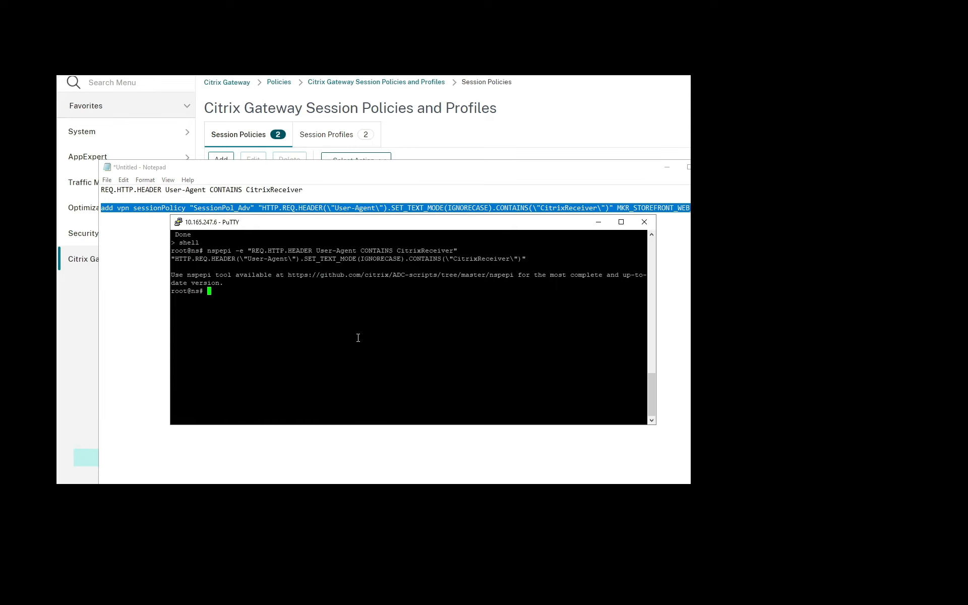
text(exit)
key(Return)
right_click(242, 340)
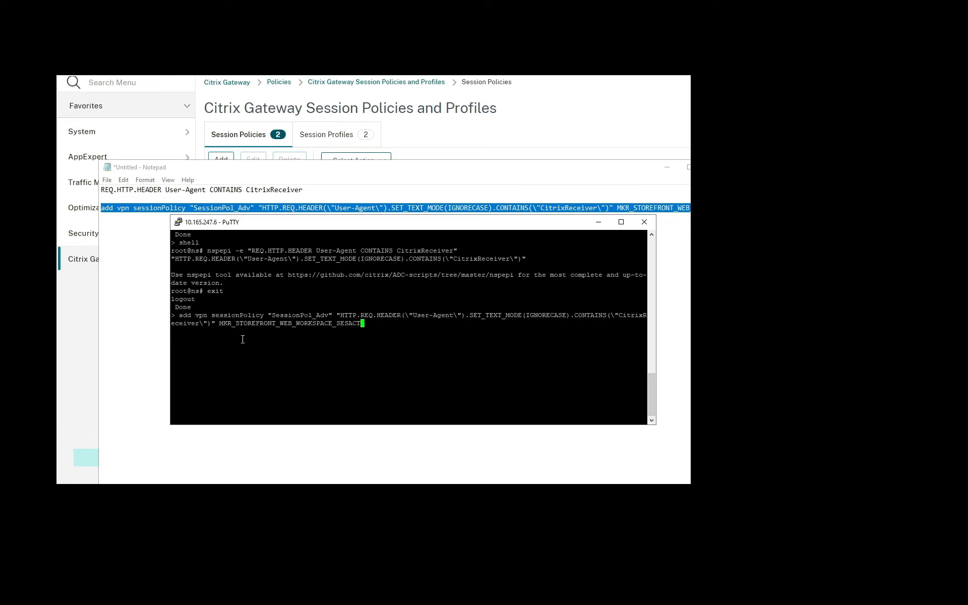
key(Return)
click(692, 400)
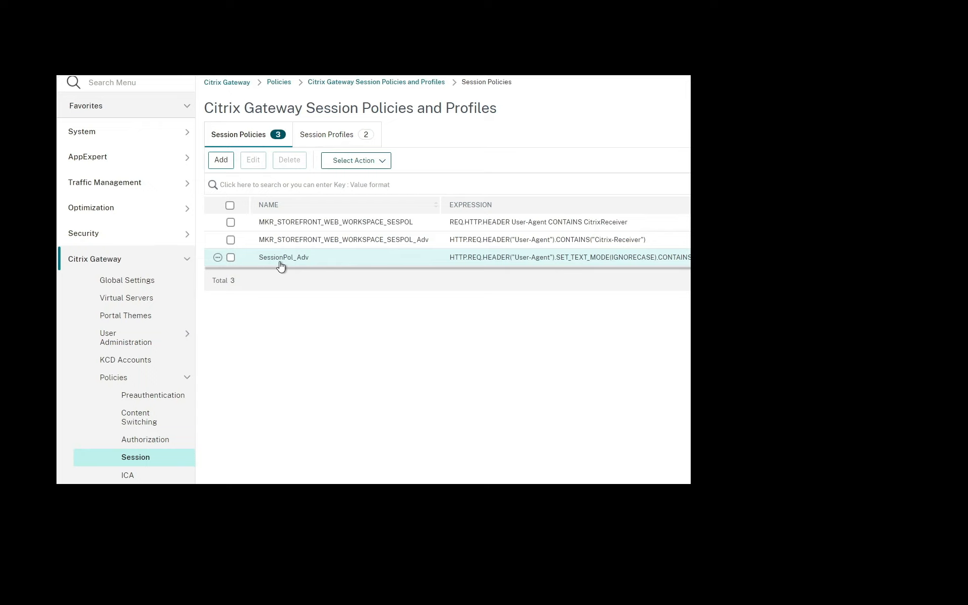
Step: Open the session policy bindings of the Citrix Gateway virtual server at 10.165.247.101
click(134, 303)
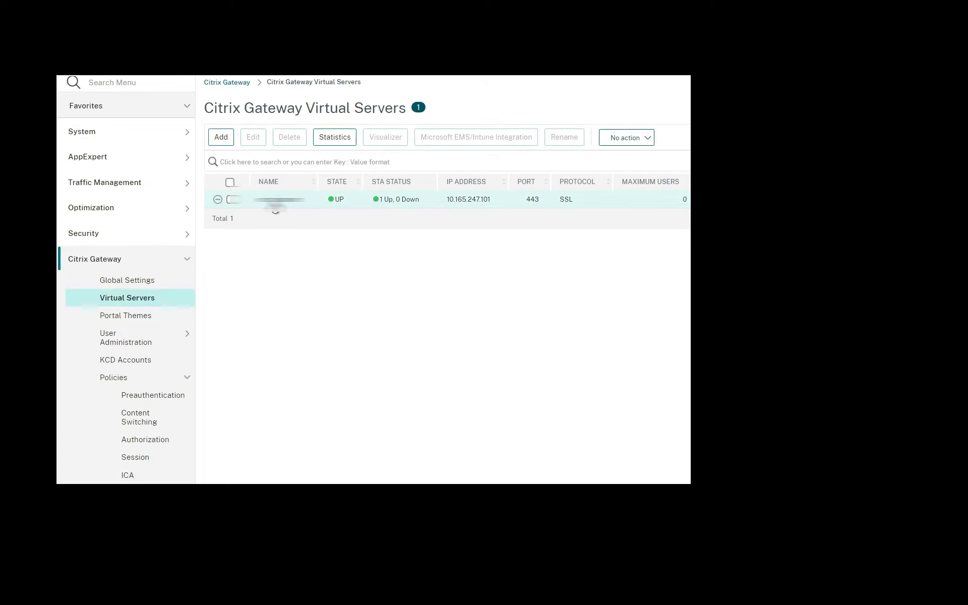
click(274, 202)
scroll(229, 402, down, 10)
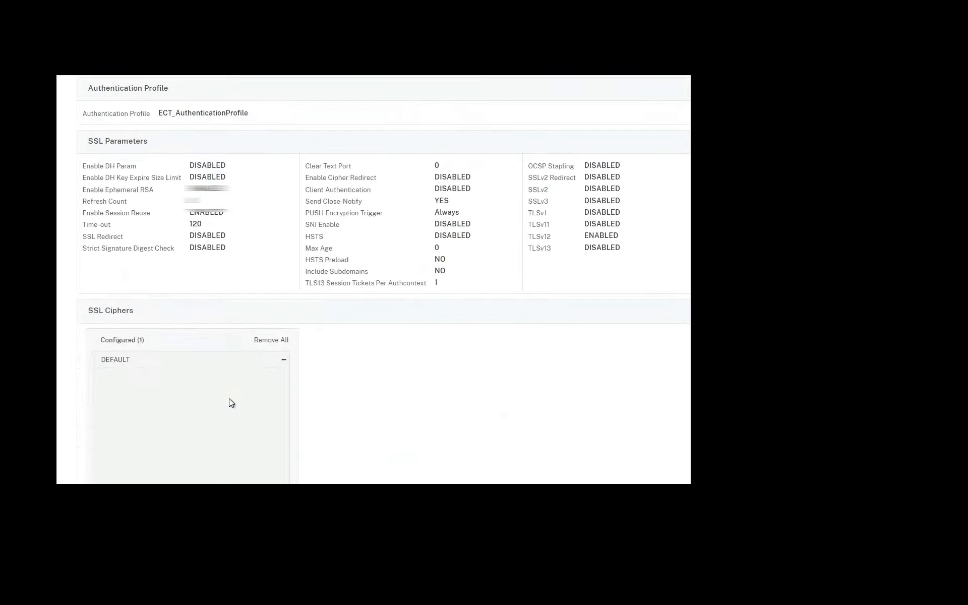
scroll(229, 402, down, 10)
click(145, 393)
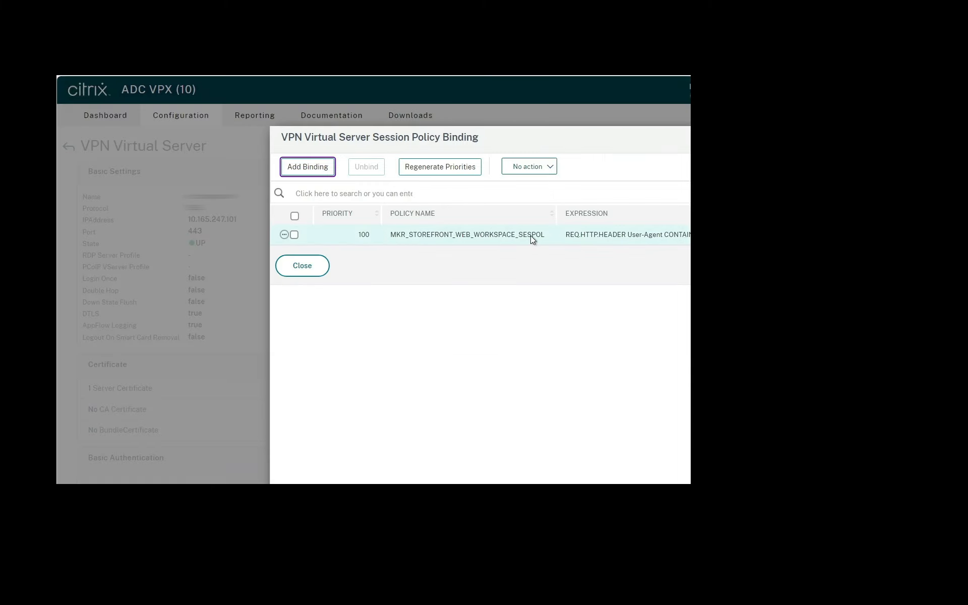
Step: Try to bind SessionPol_Adv to the Gateway virtual server with priority 110 alongside the classic session policy
click(304, 169)
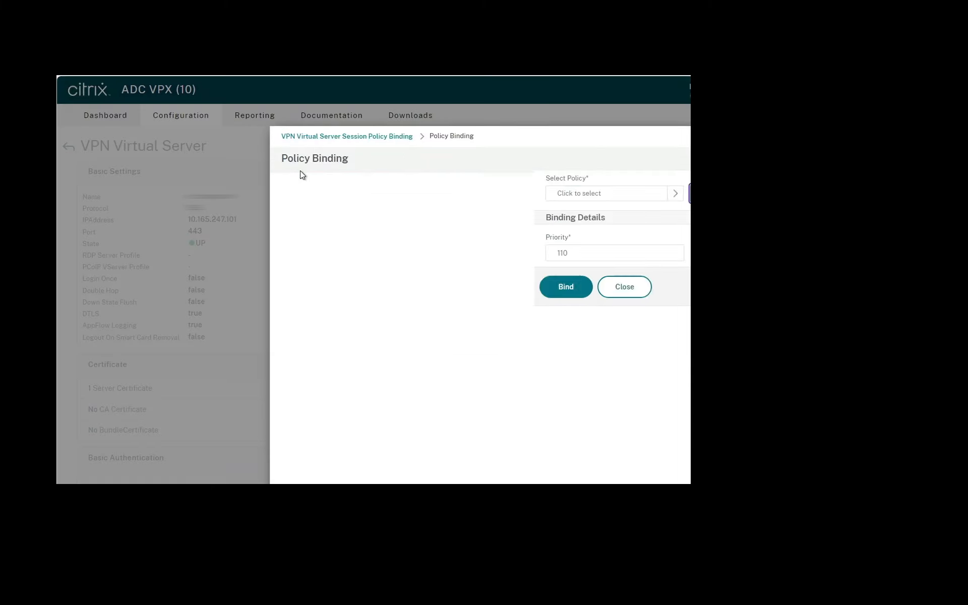
click(322, 196)
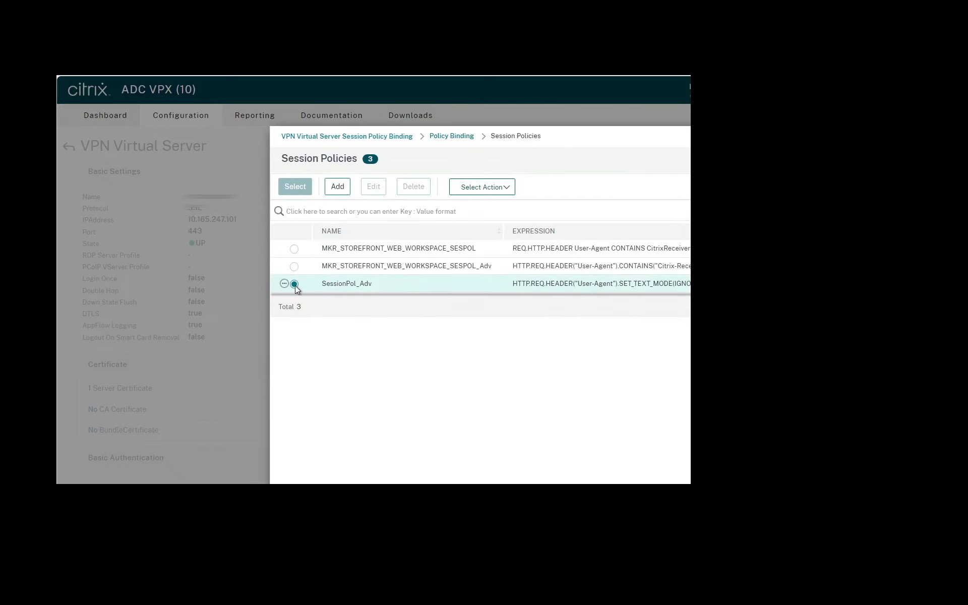
click(295, 285)
click(295, 187)
click(302, 310)
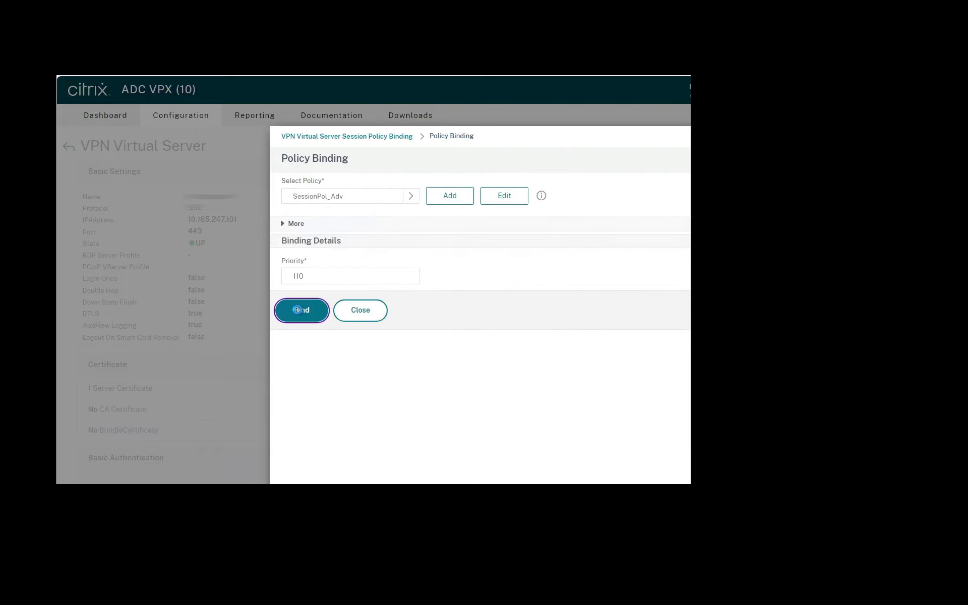
drag(312, 96, 446, 109)
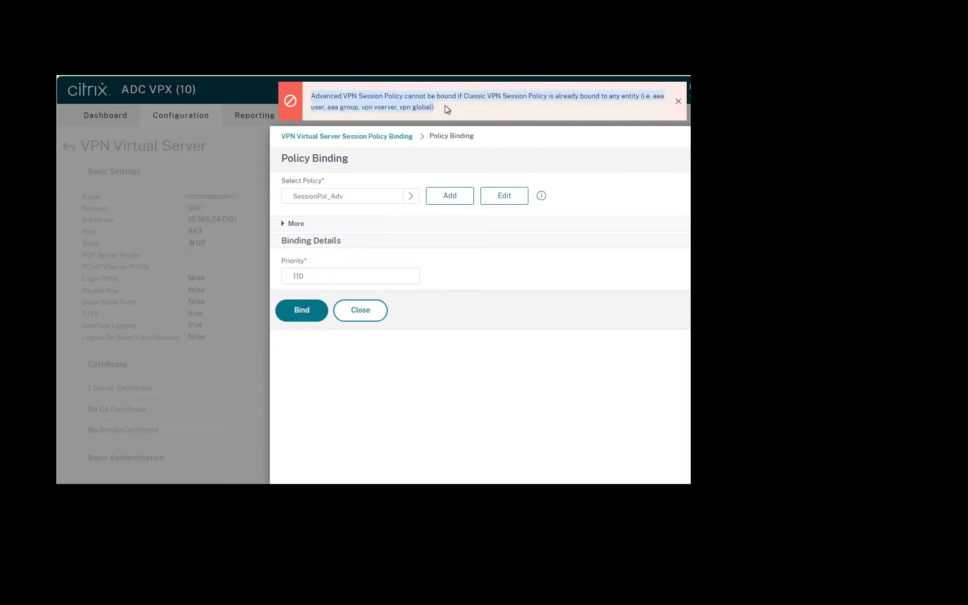
click(443, 111)
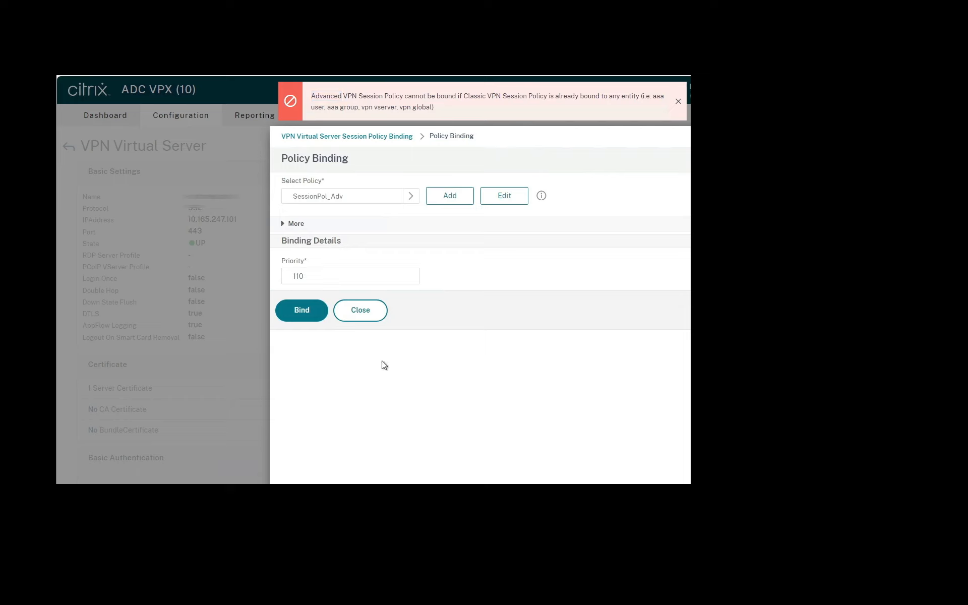
click(368, 312)
Step: Unbind the classic session policy MKR_STOREFRONT_WEB_WORKSPACE_SESPOL from the Gateway virtual server, confirm, and close the binding list
click(295, 256)
click(361, 189)
click(542, 345)
click(319, 280)
Step: Bind SessionPol_Adv to the Gateway virtual server as a Session policy of type Request and finish editing the server
scroll(307, 277, down, 15)
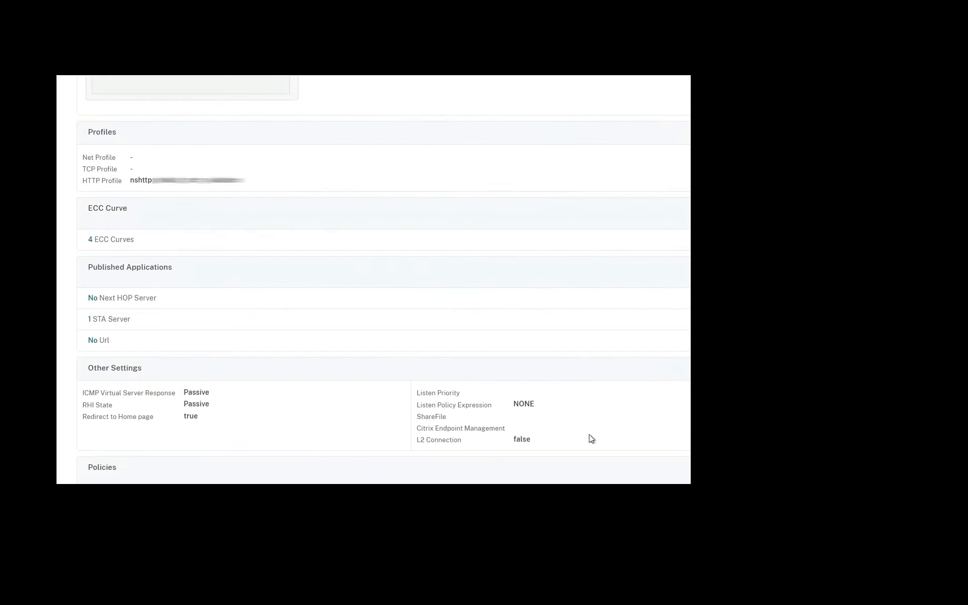
scroll(576, 434, down, 2)
click(719, 362)
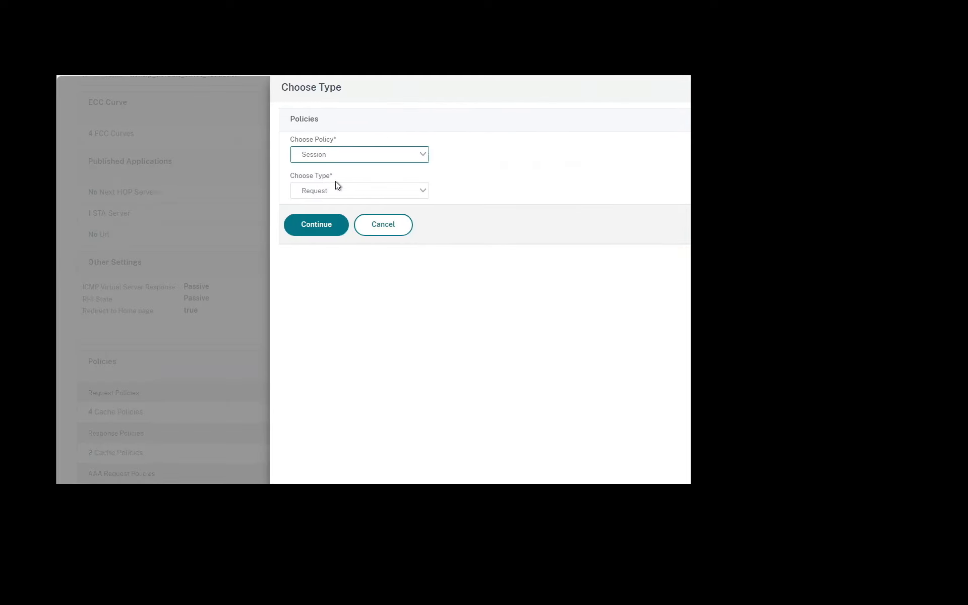
click(323, 225)
click(326, 225)
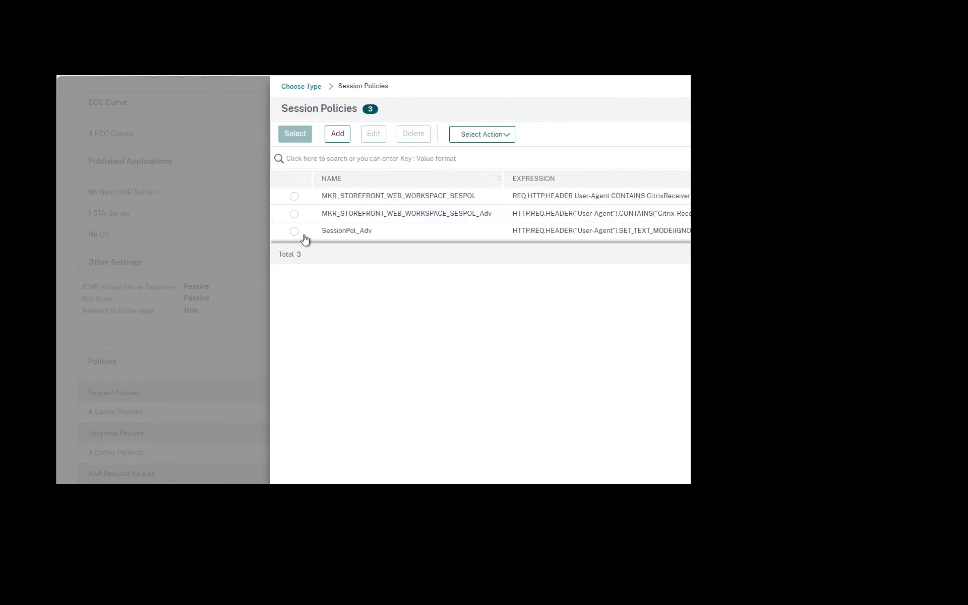
click(302, 233)
click(295, 134)
click(308, 359)
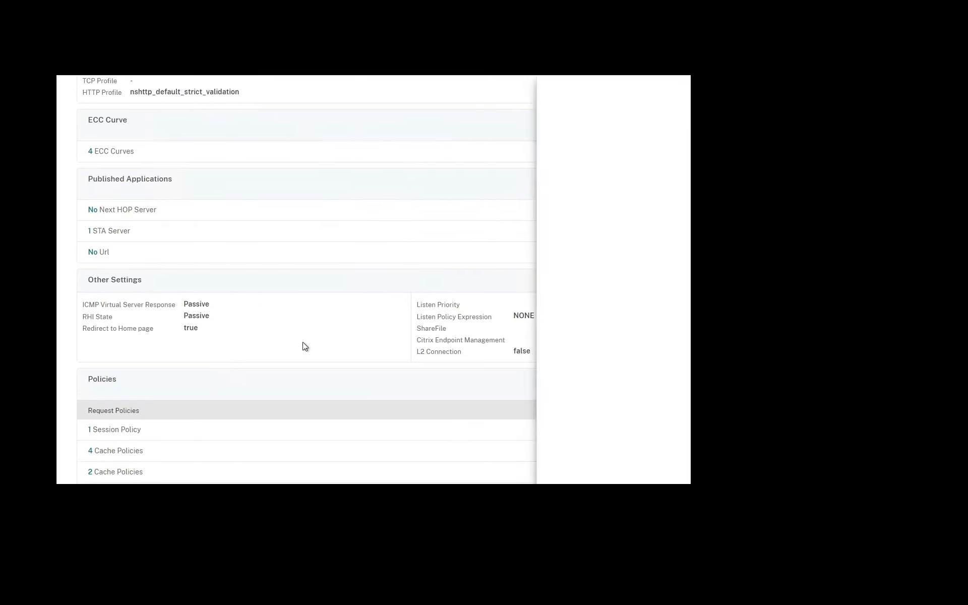
scroll(305, 347, down, 2)
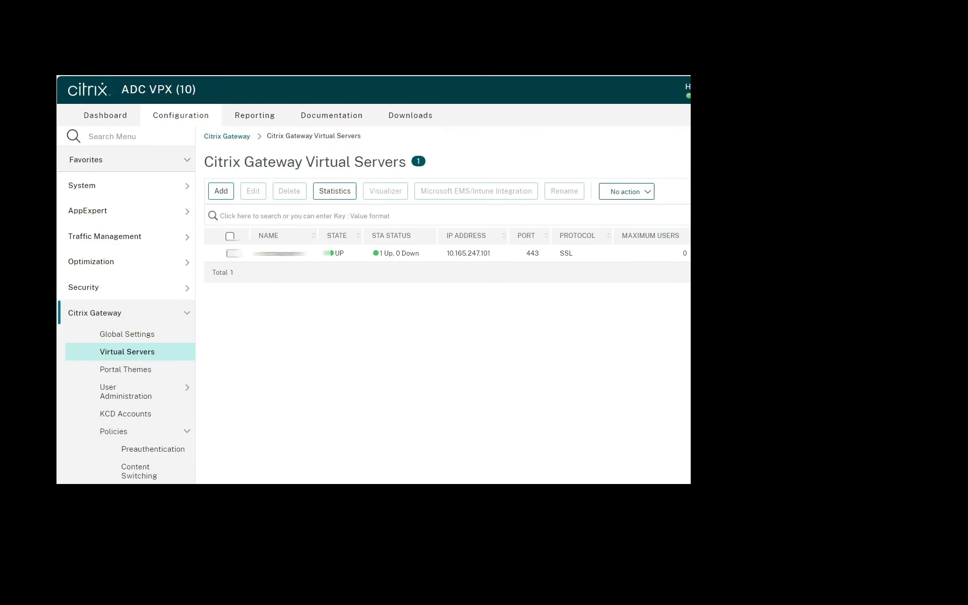